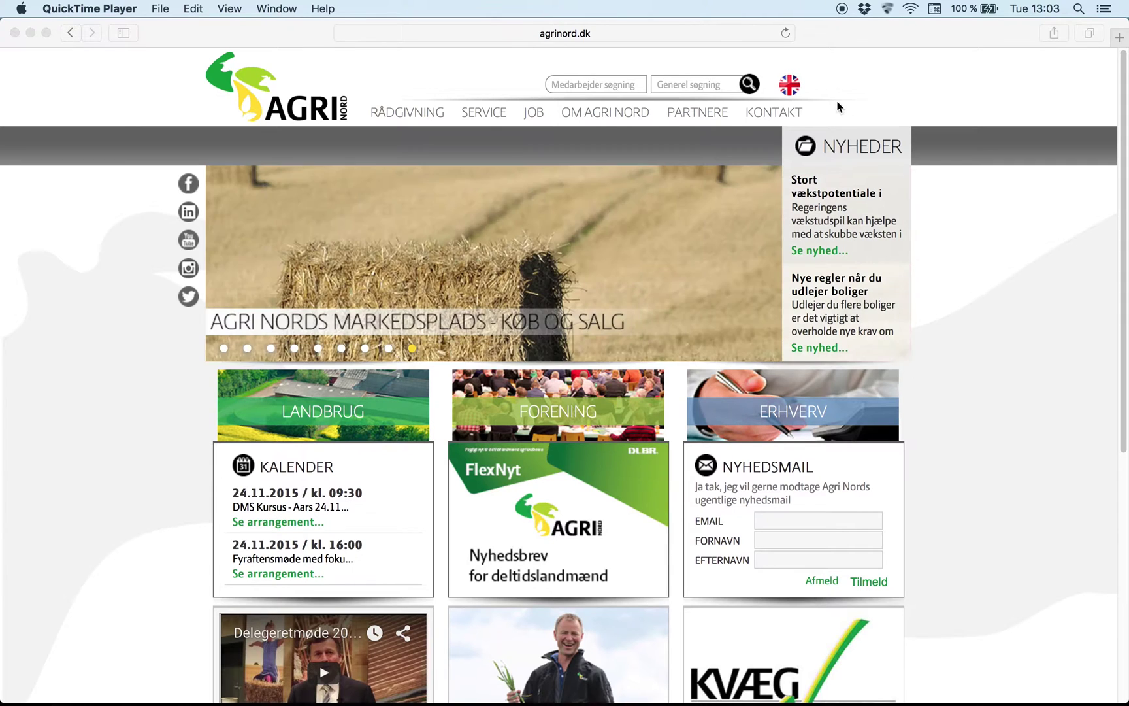
Step: Bring the Safari window with agrinord.dk to the front
click(795, 92)
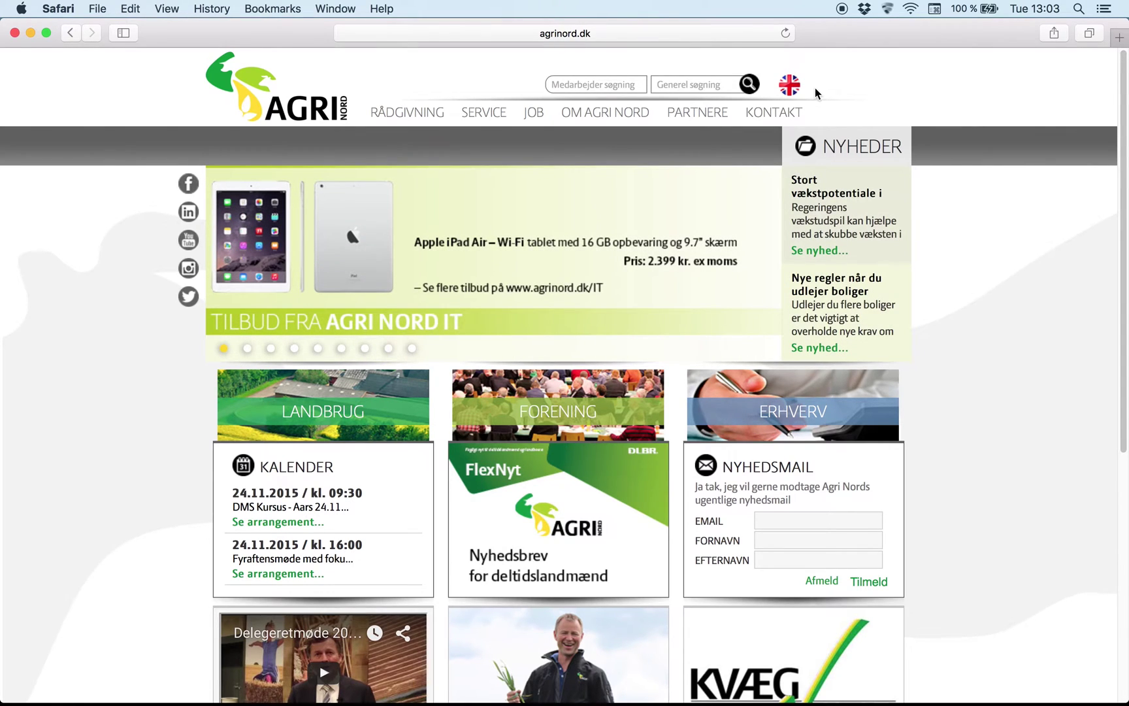
Step: Switch agrinord.dk to English, open 'Looking for a job on a Danish Farm?' and show it in English
click(793, 90)
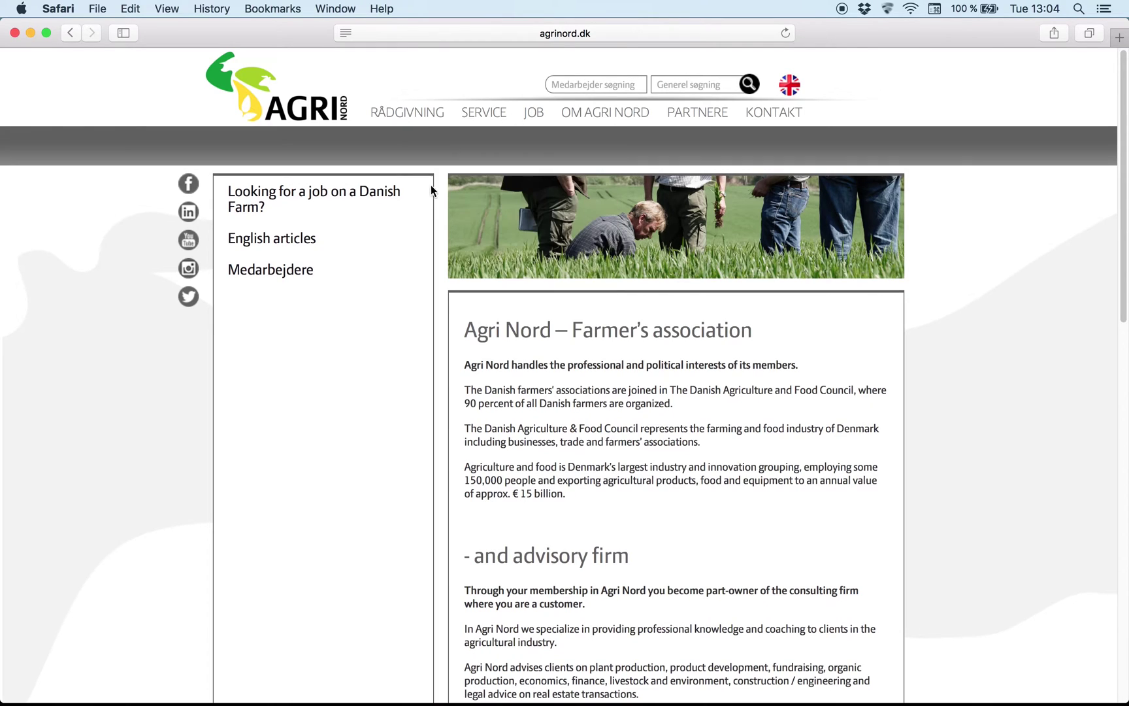
click(377, 199)
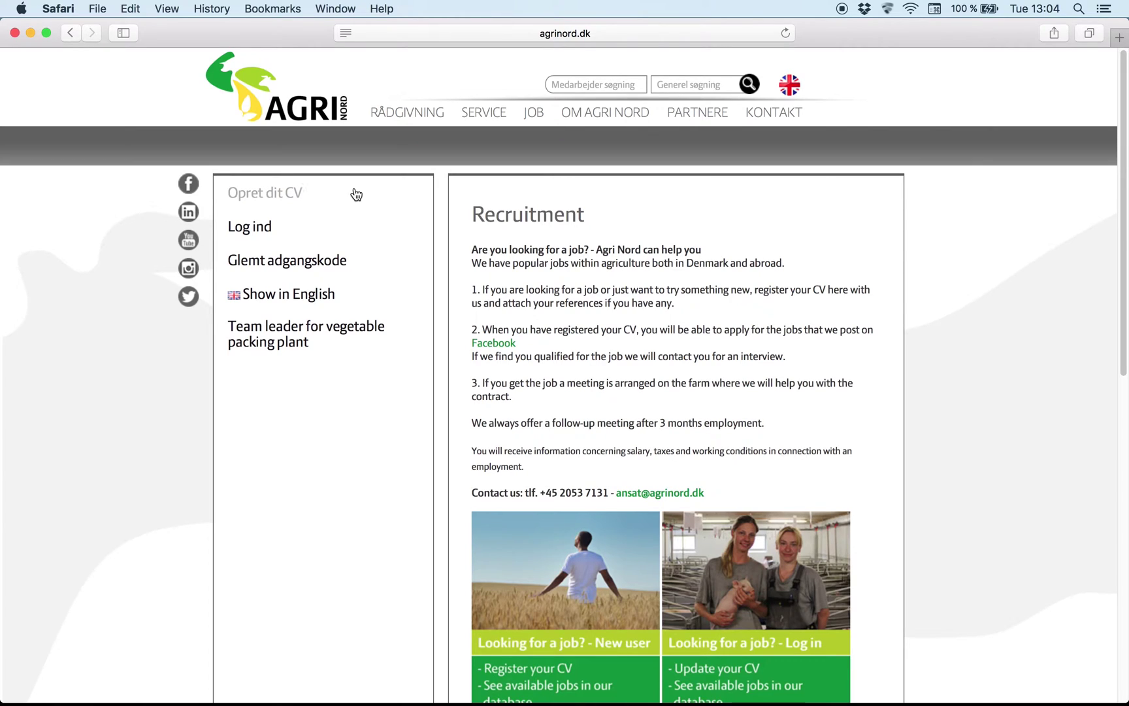
click(283, 301)
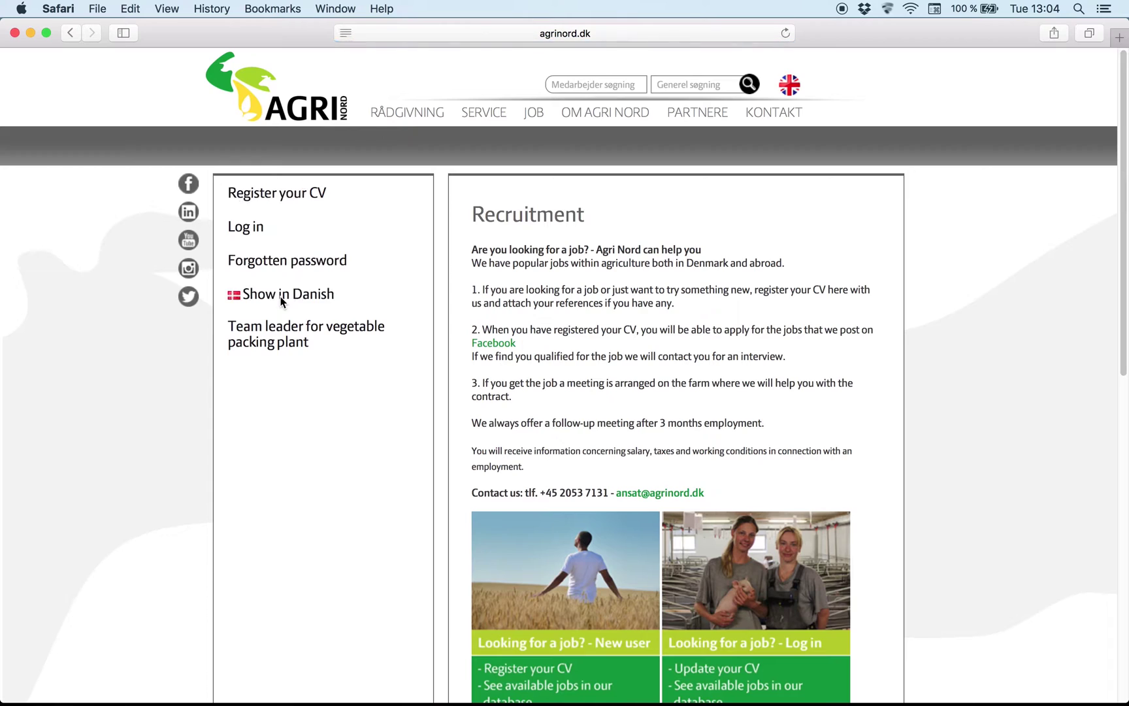
Step: Open the Register your CV form and enter the login e-mail and account password
click(286, 195)
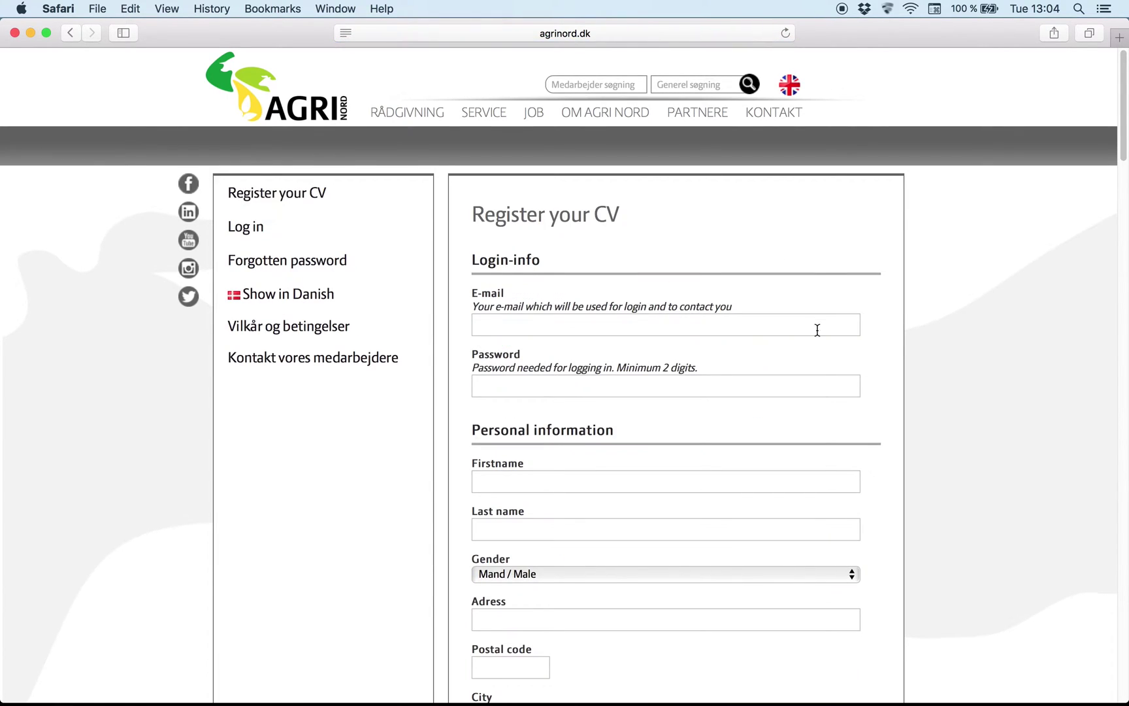
click(552, 325)
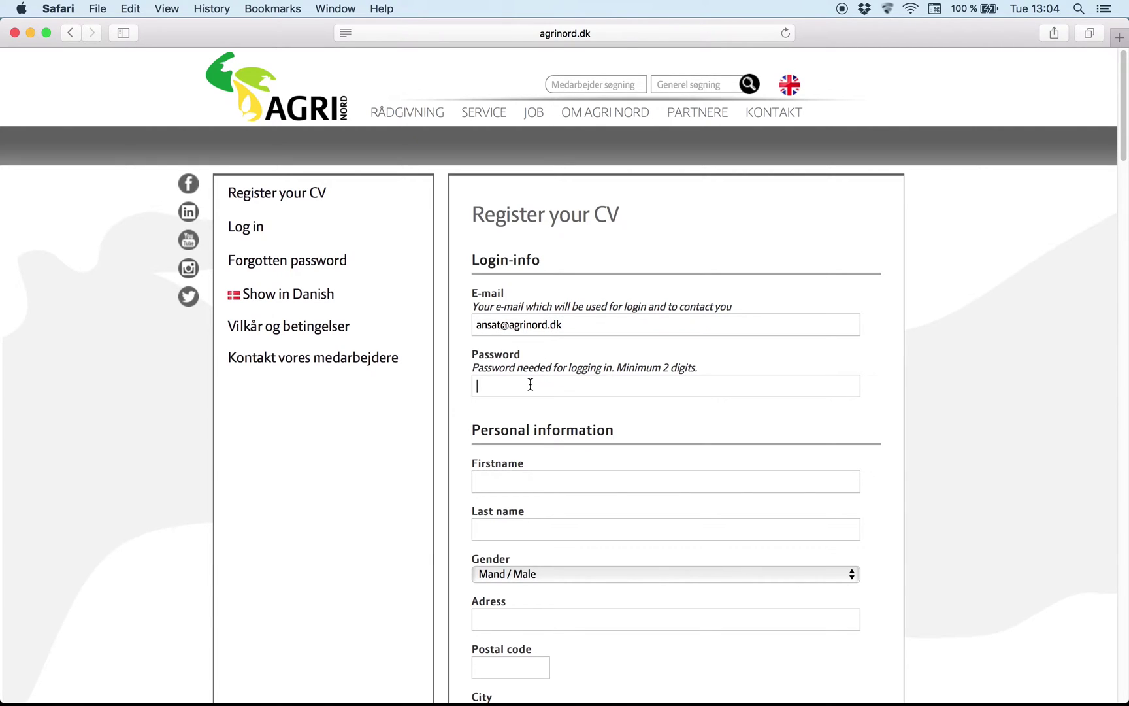
click(530, 384)
text(12345)
Step: Enter the applicant's name, set gender to Kvinde / Female, and fill in the street, postal code and city
scroll(528, 390, down, 1)
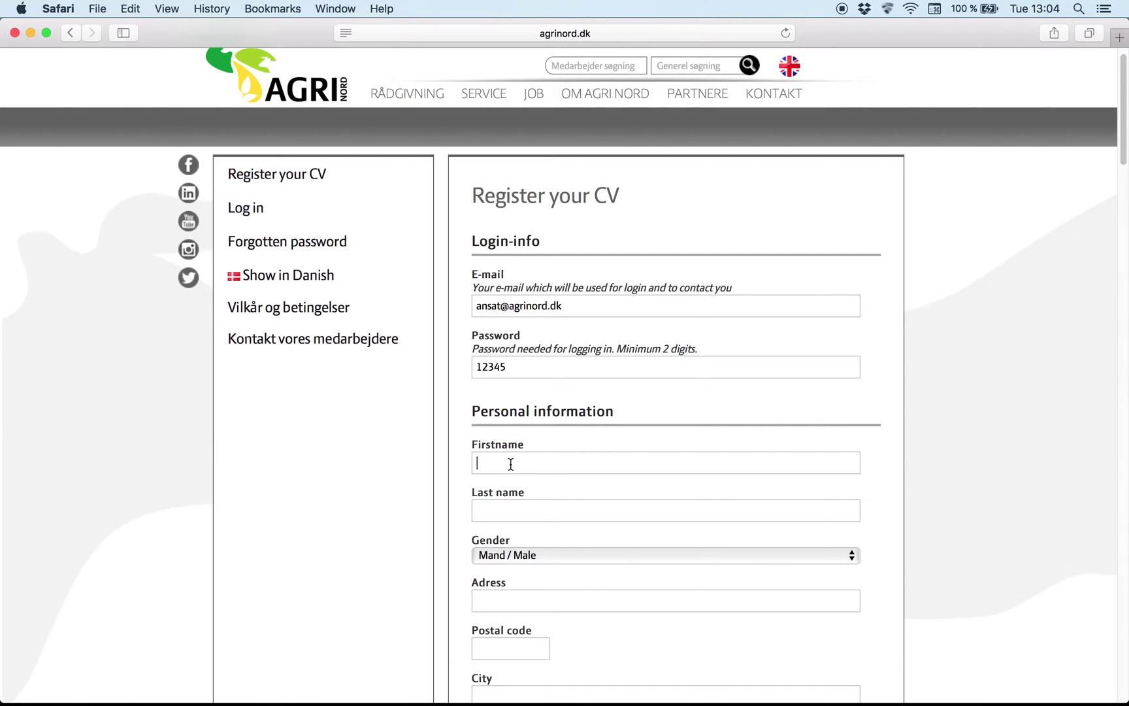
text(Test)
text(test)
scroll(531, 523, down, 3)
click(521, 482)
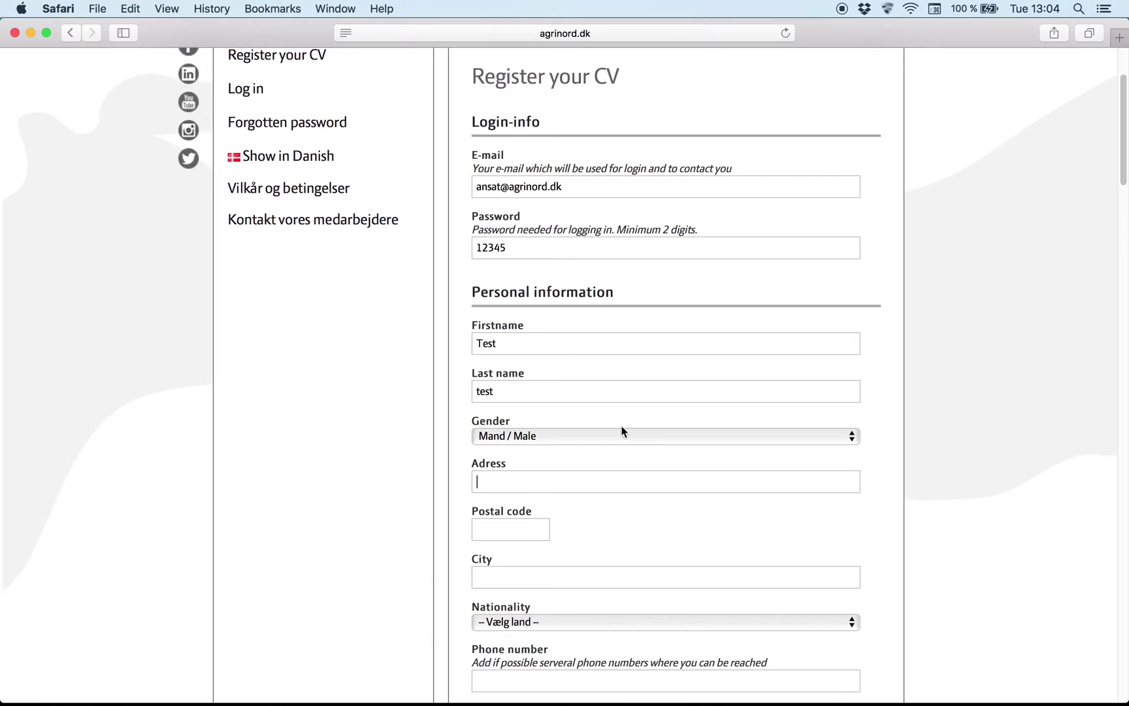
click(852, 439)
click(691, 459)
click(530, 488)
text(test)
click(517, 539)
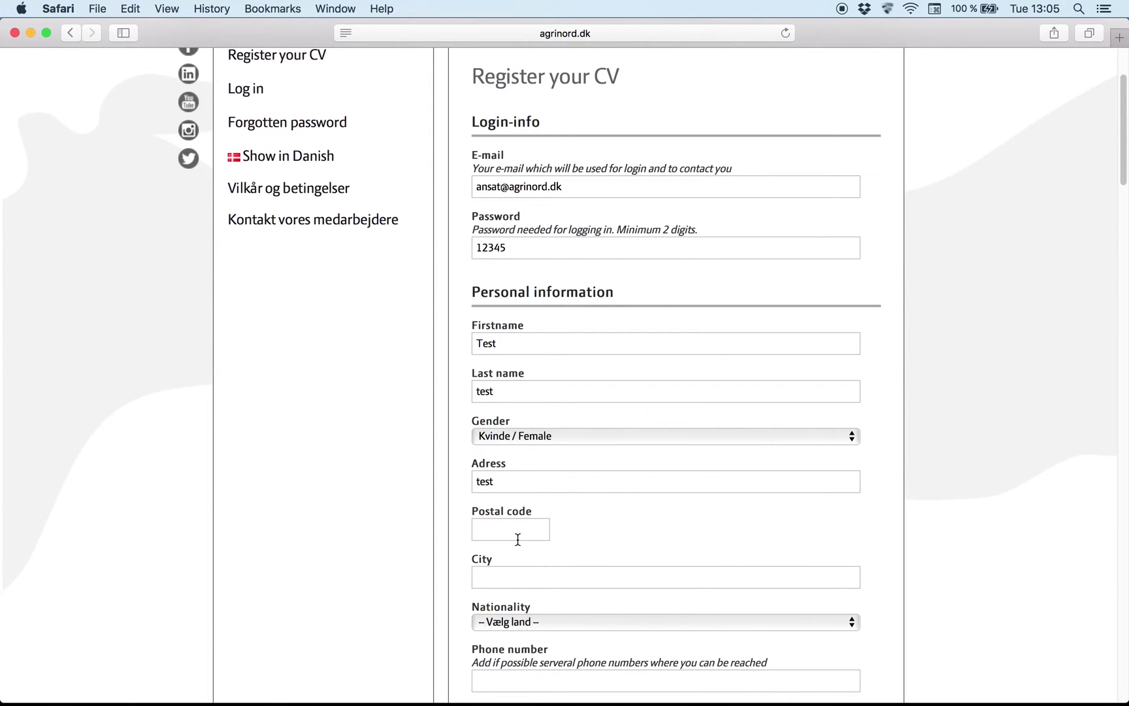
text(9000)
click(505, 578)
text(Aalborg)
Step: Choose Denmark as nationality and enter the applicant's phone number
scroll(545, 583, down, 2)
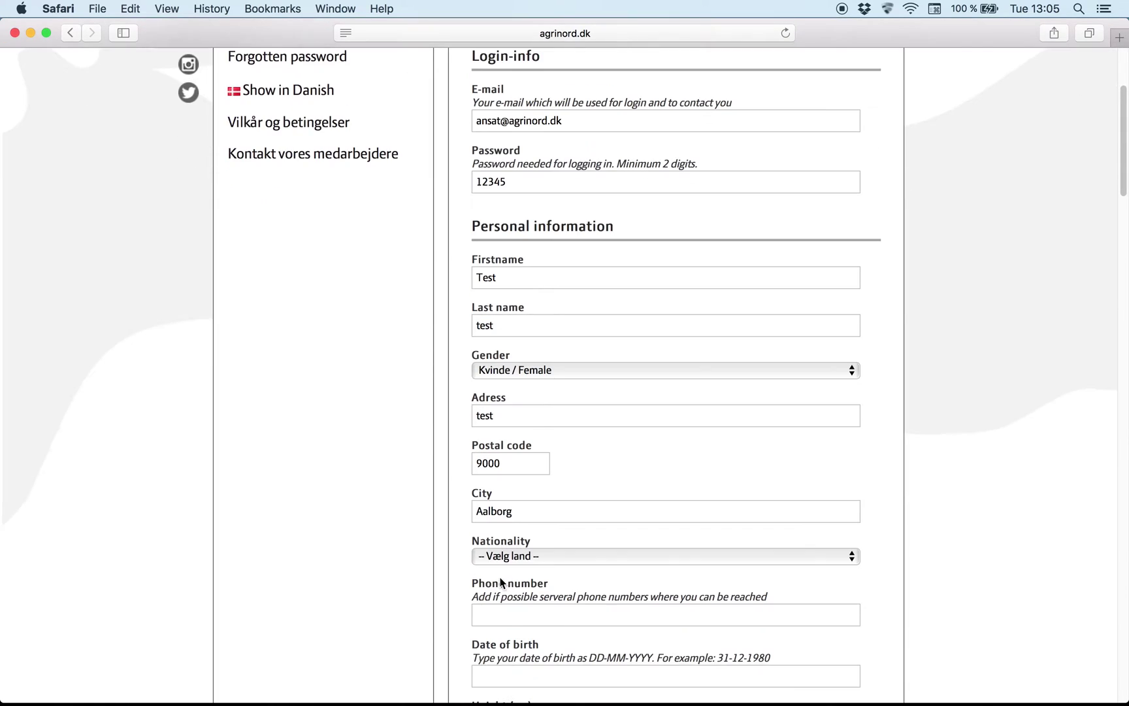
click(548, 556)
scroll(548, 556, down, 10)
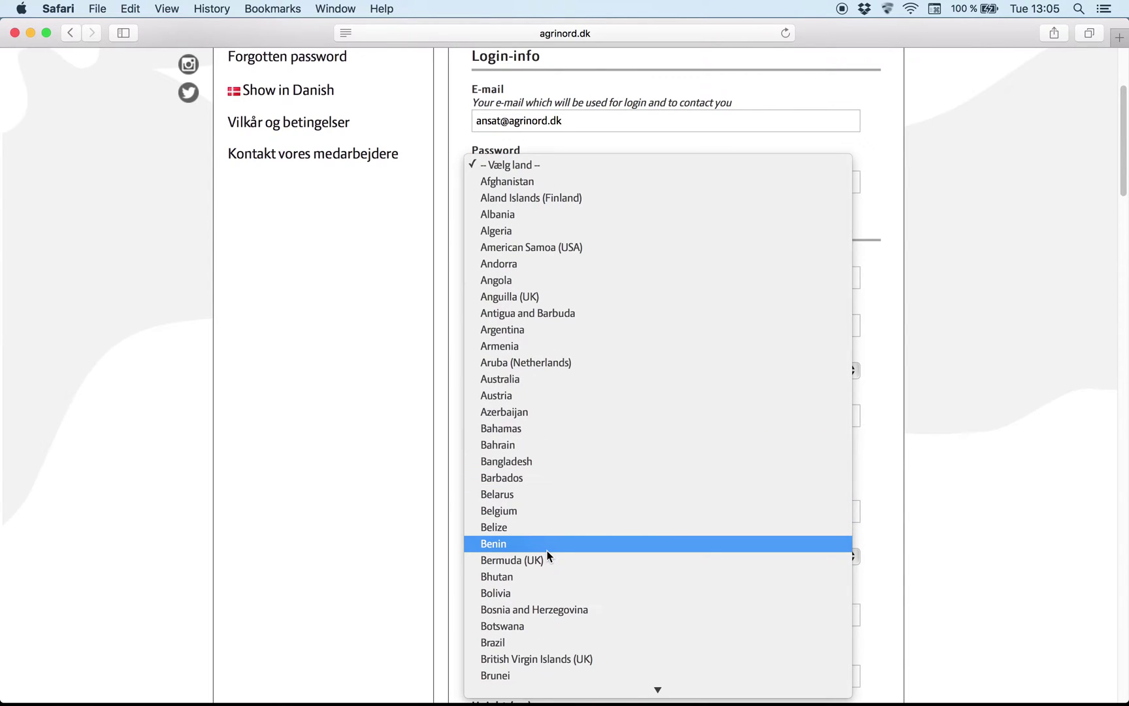
scroll(547, 556, down, 15)
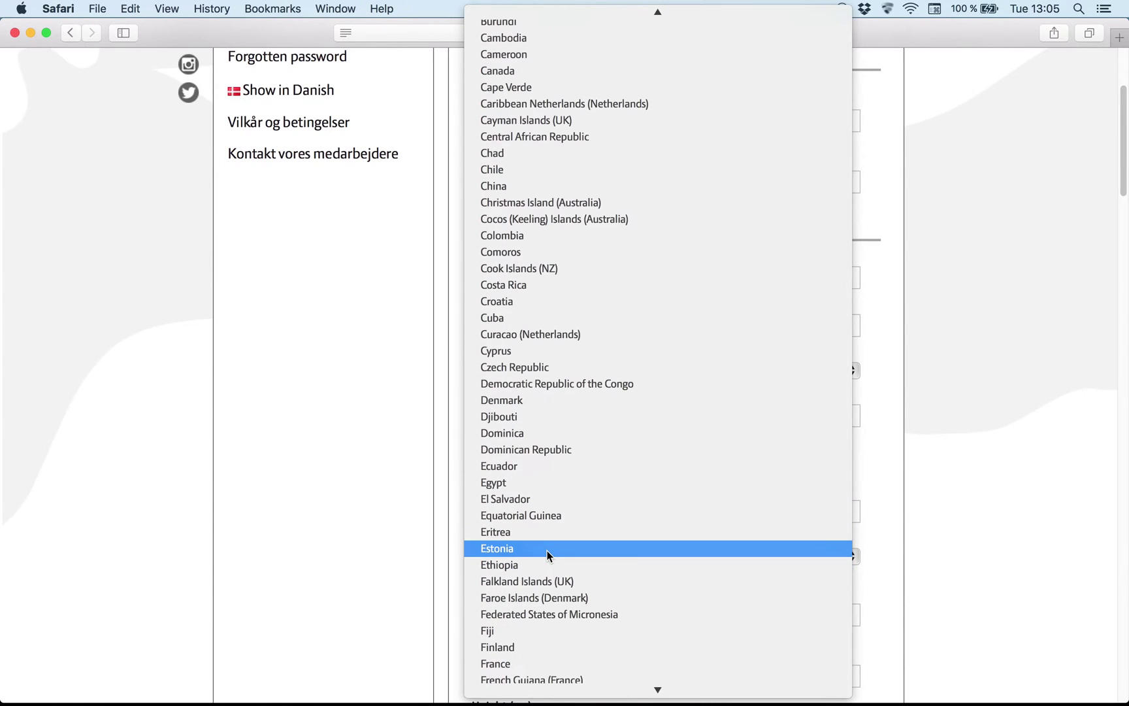
scroll(549, 556, up, 3)
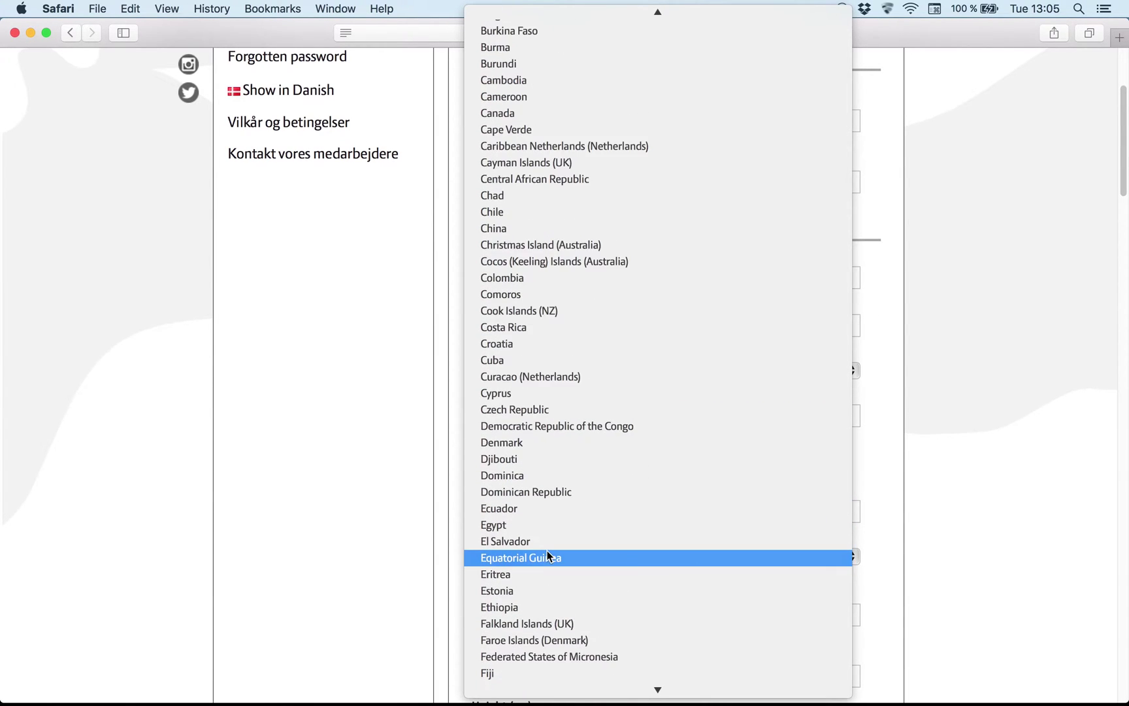
click(554, 441)
scroll(530, 581, down, 1)
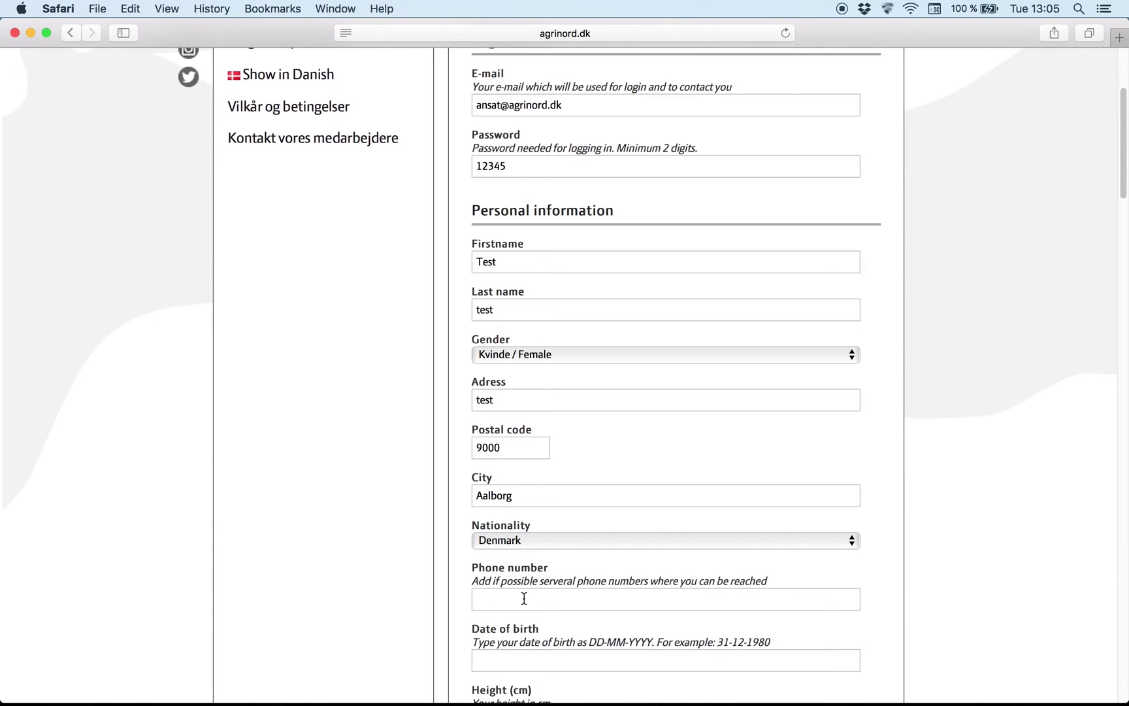
click(524, 596)
text(12345667)
scroll(586, 575, down, 5)
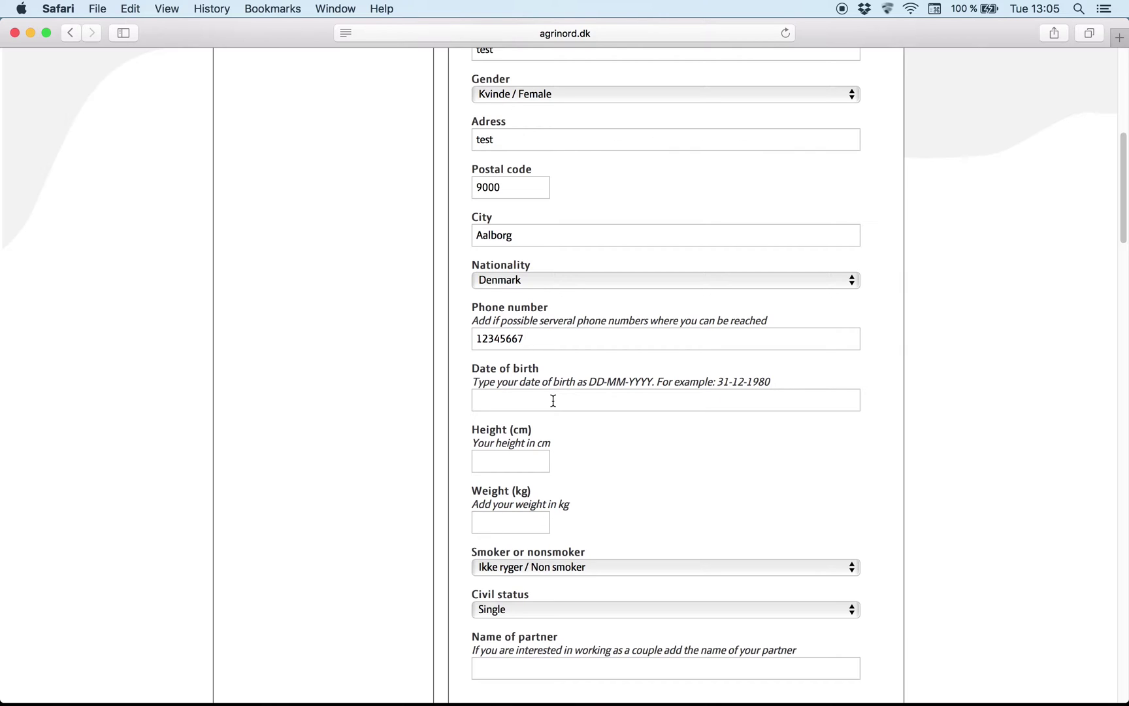
click(553, 400)
text(21-12-1980)
click(535, 465)
text(170)
click(528, 528)
text(60)
Step: Mark the applicant as Ryger / Smoker and Gift / Married, and enter the partner's name
scroll(542, 526, down, 2)
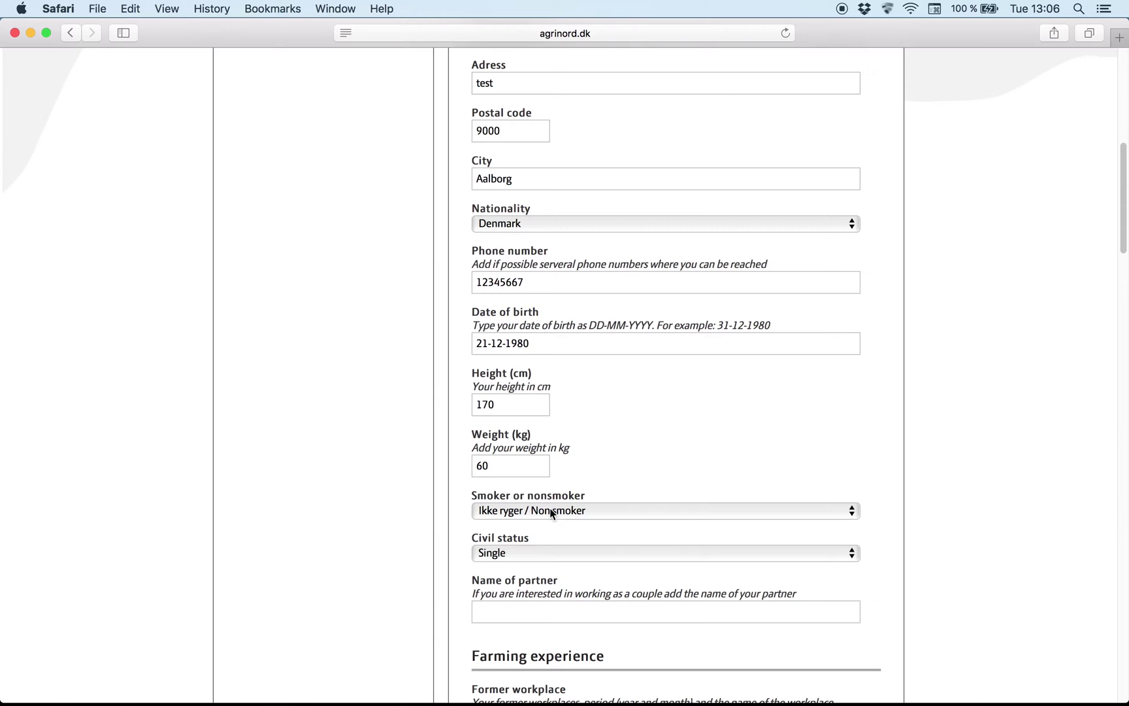
click(550, 511)
click(548, 532)
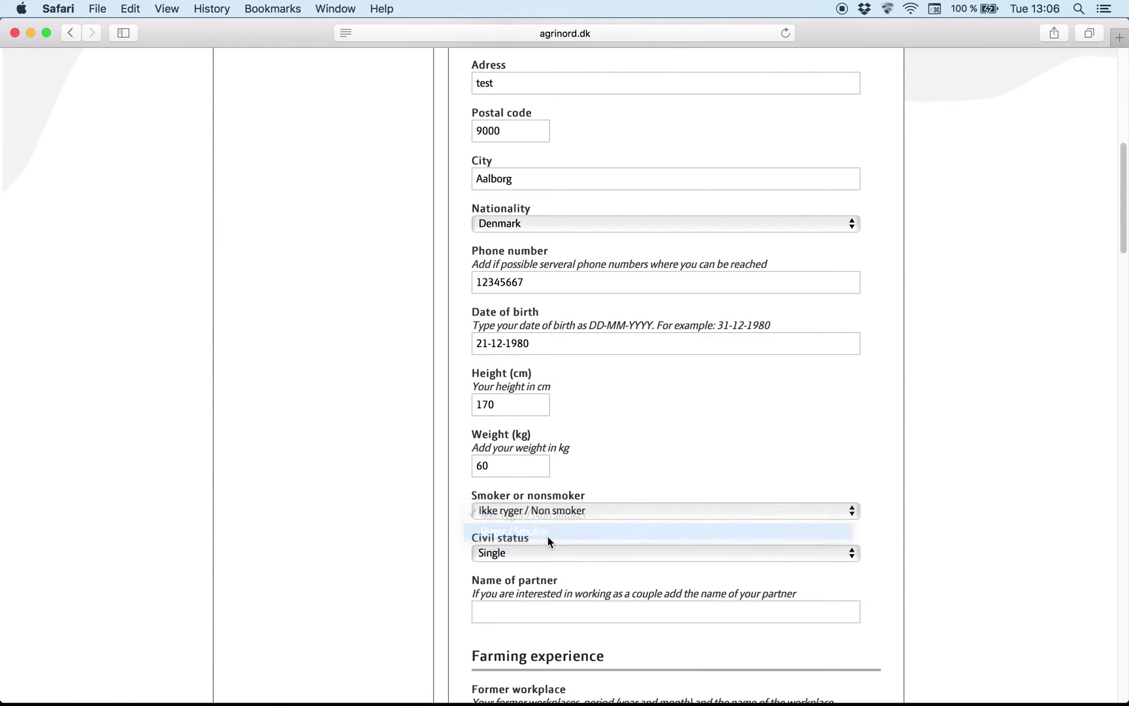
click(543, 555)
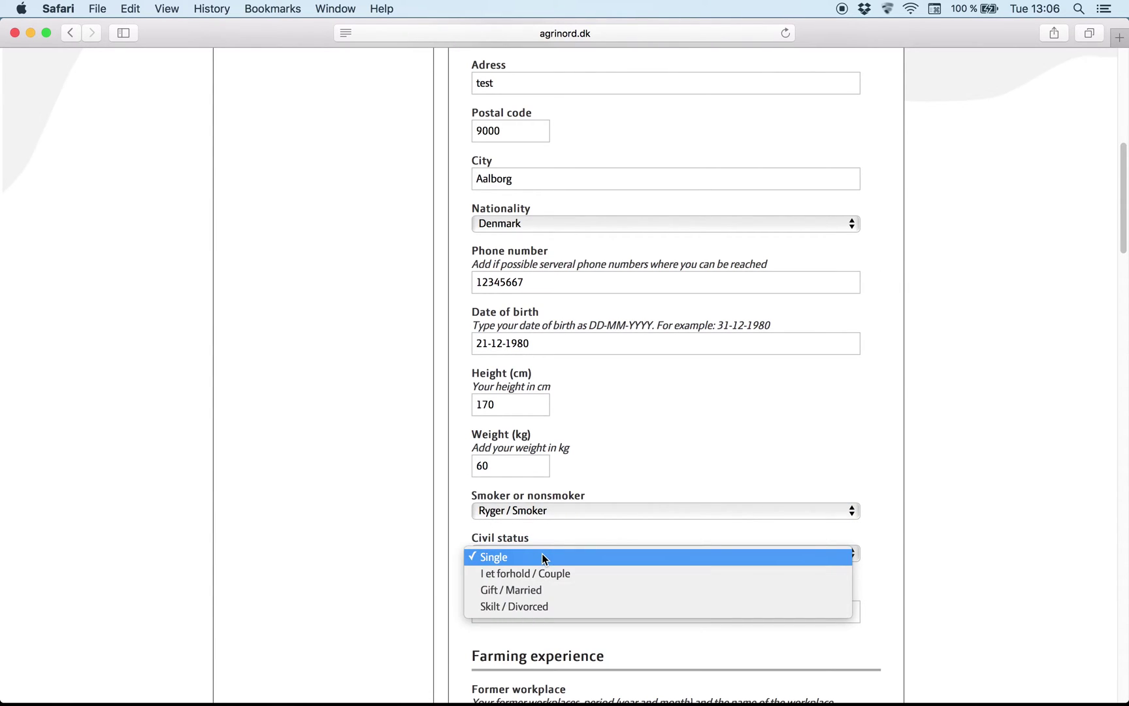
click(545, 589)
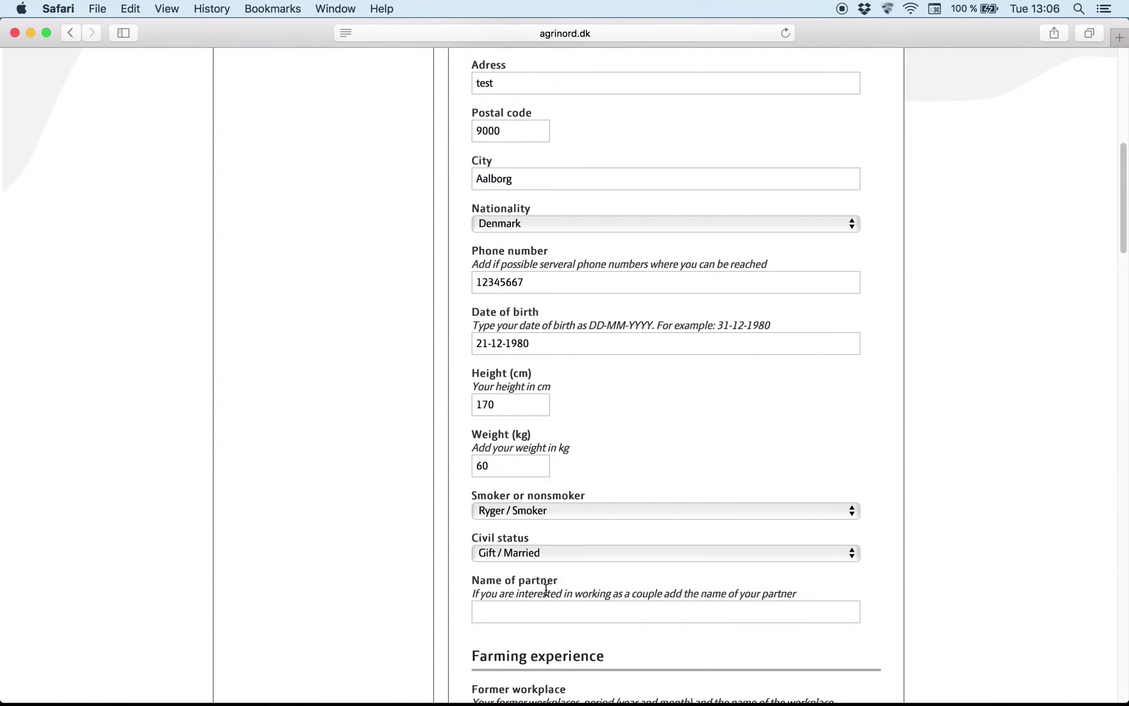
scroll(545, 589, down, 4)
click(532, 494)
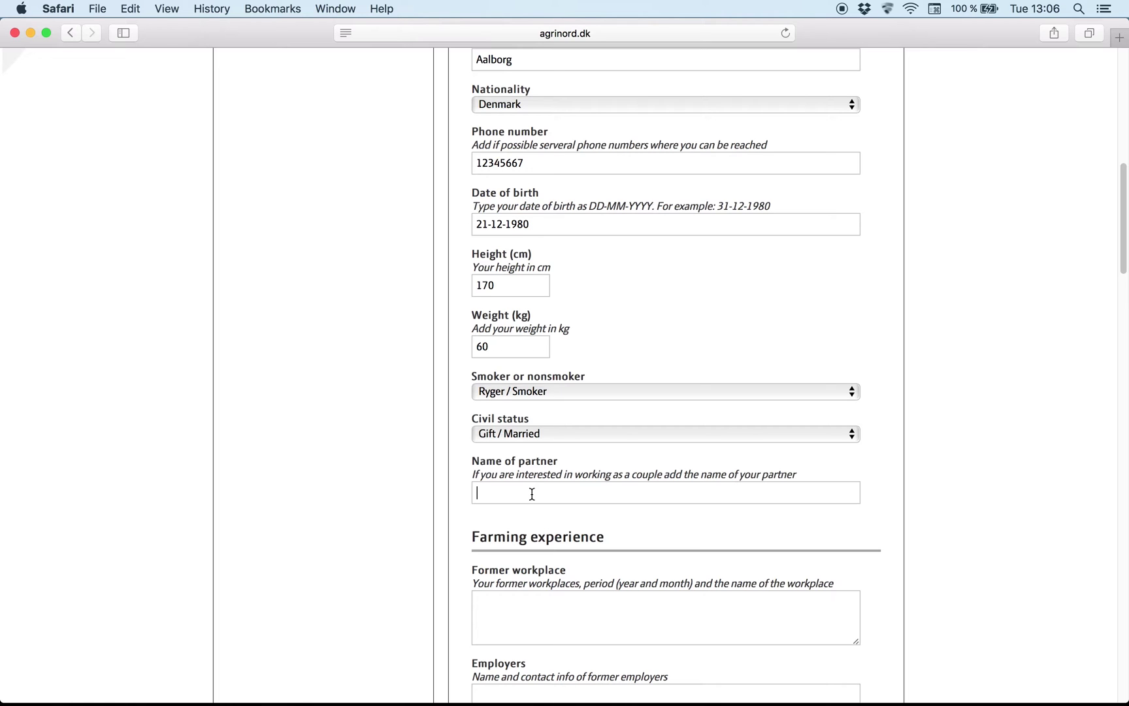
text(test)
scroll(532, 494, down, 10)
Step: Enter 'test' as the former workplace and add the former employer's name and phone number
scroll(532, 495, down, 1)
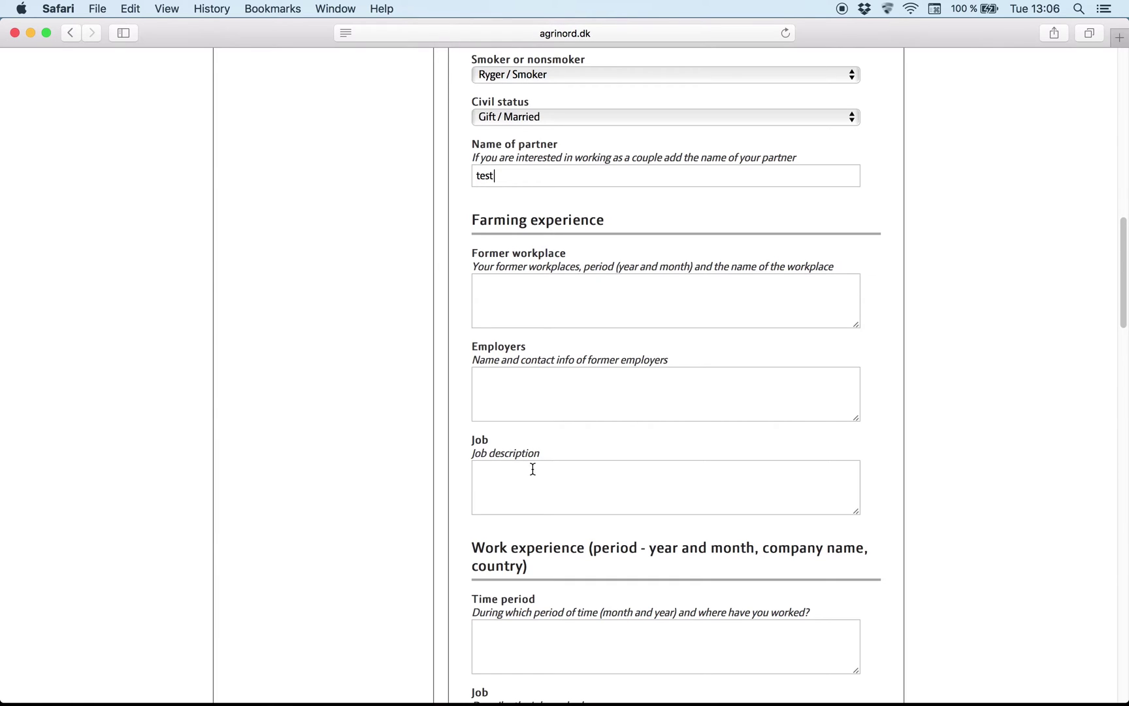
click(531, 326)
text(test)
scroll(531, 325, down, 5)
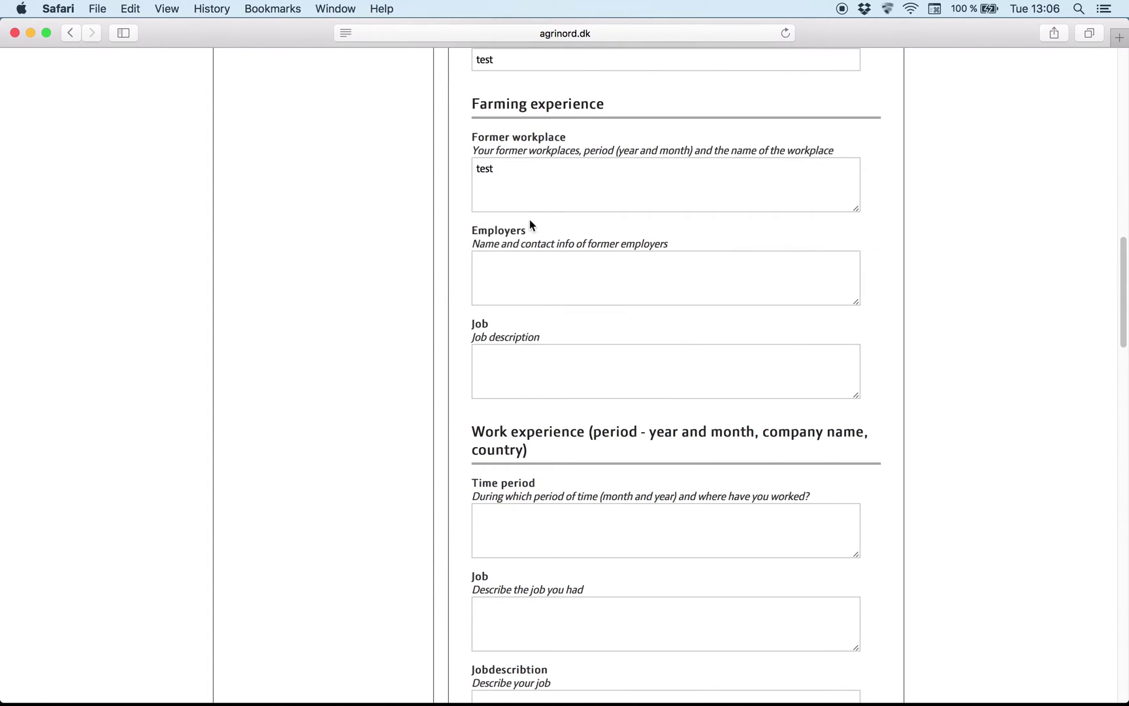
click(515, 277)
text(test 21899999)
click(521, 376)
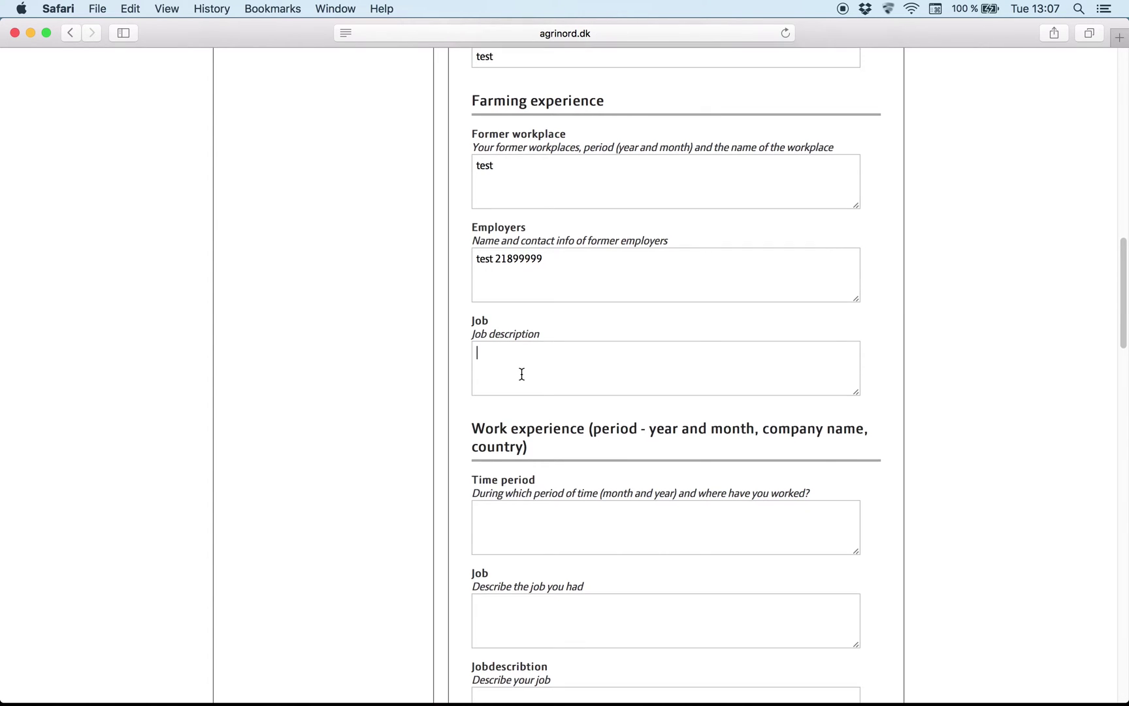
scroll(522, 374, down, 4)
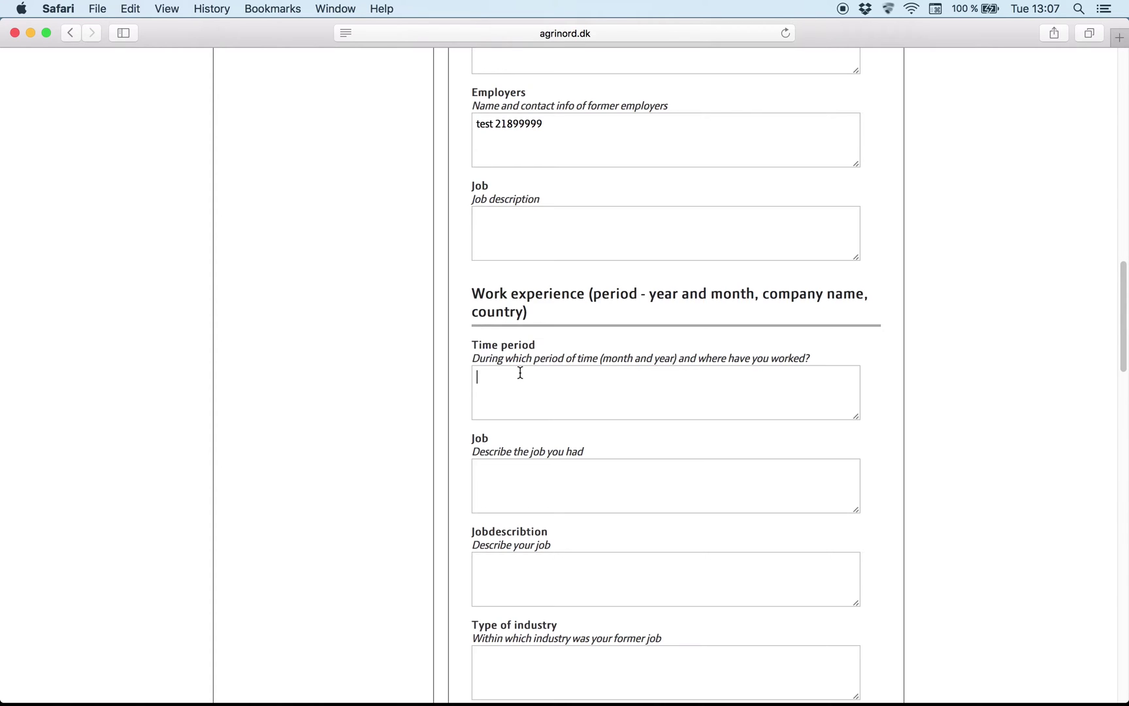
Step: Type 'test' into Time period, Job, Jobdescribtion and Type of industry
click(520, 372)
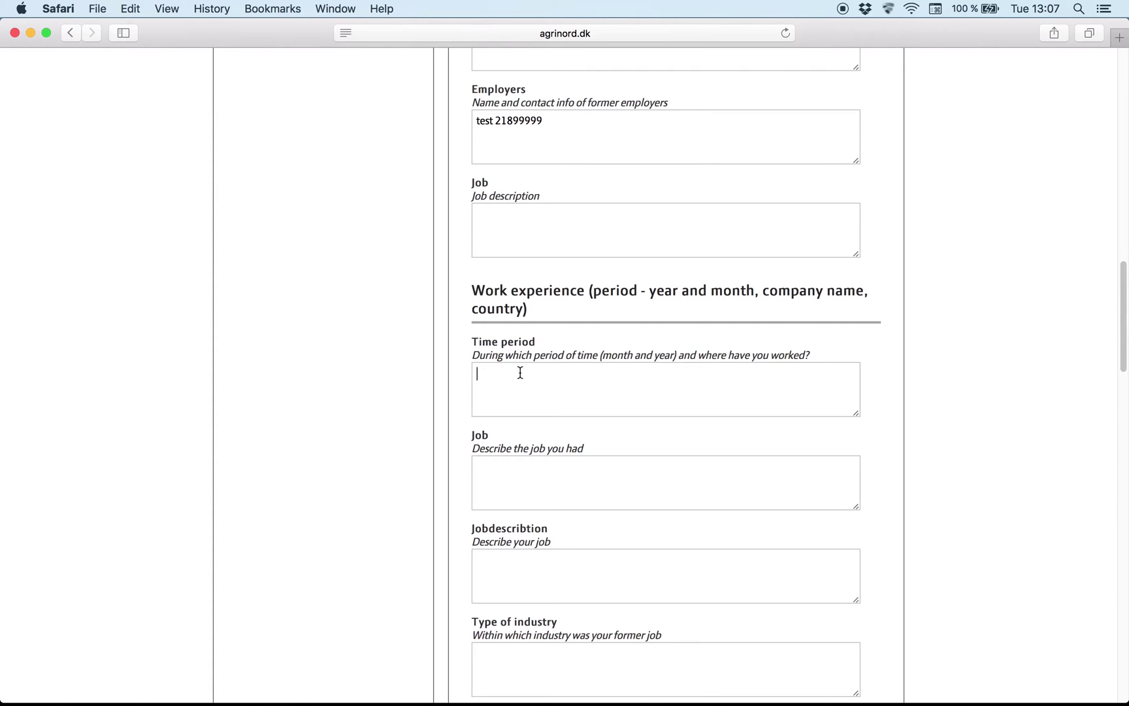
text(test)
click(521, 494)
text(test)
scroll(522, 494, down, 2)
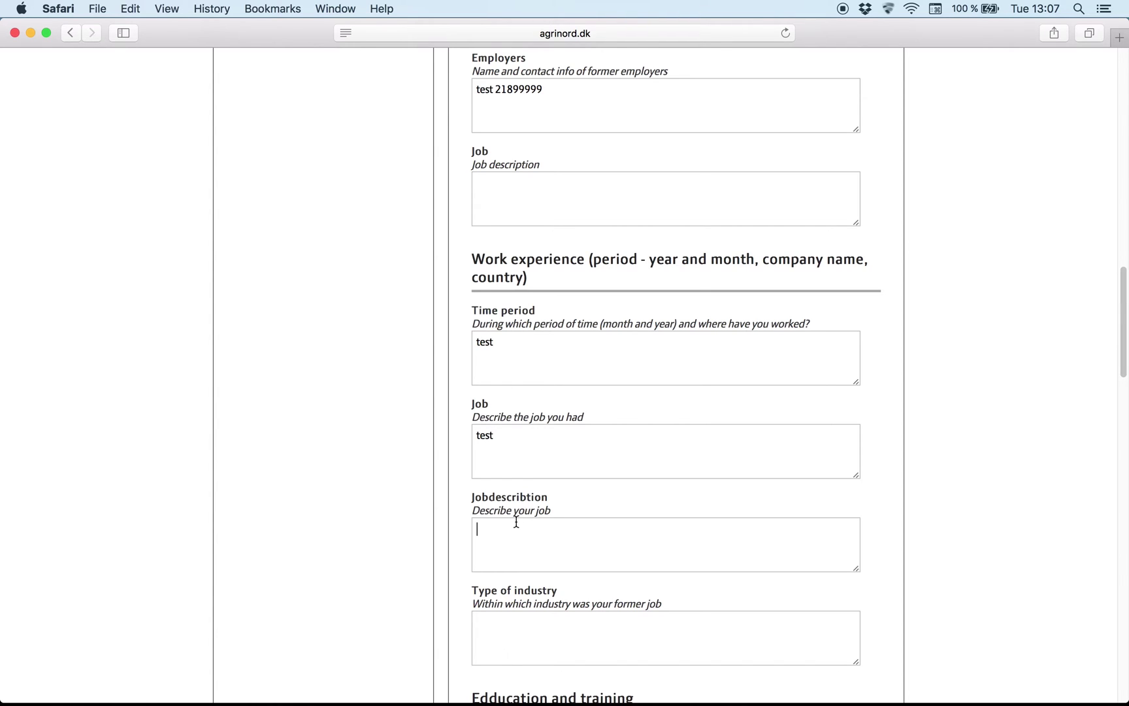
text(test)
scroll(518, 523, down, 5)
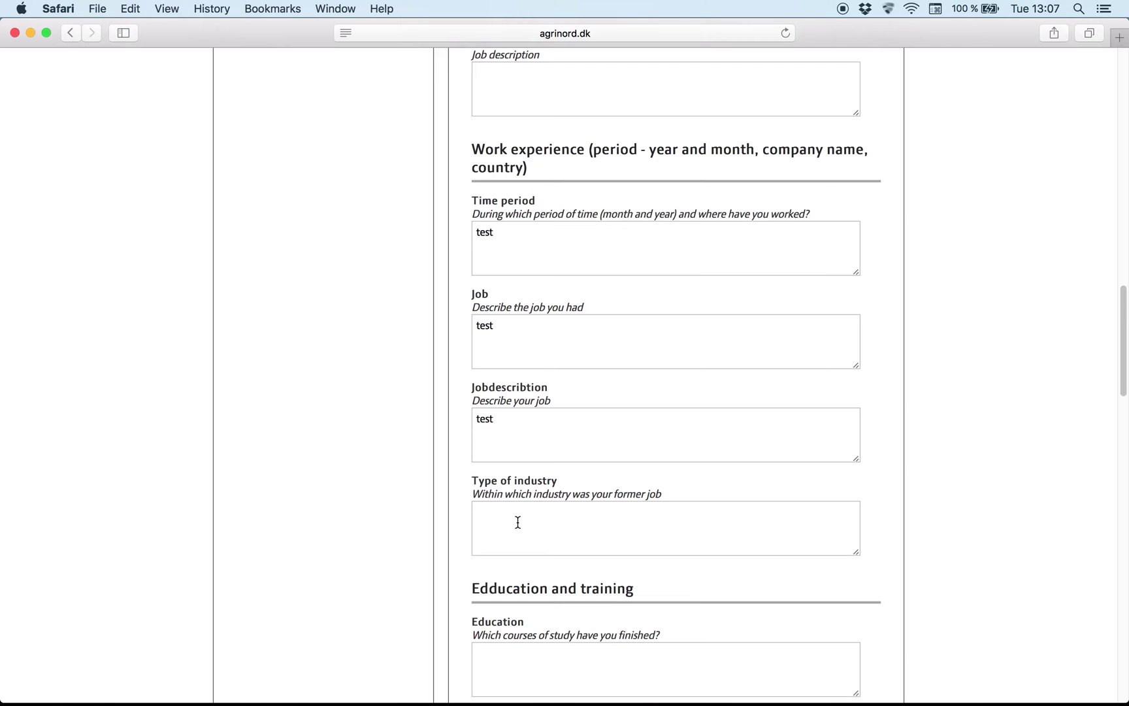
click(517, 522)
text(test)
scroll(490, 493, down, 10)
Step: Enter Education '2000-2005 test', fixing the mistyped end year, and Time and place 'test'
click(496, 398)
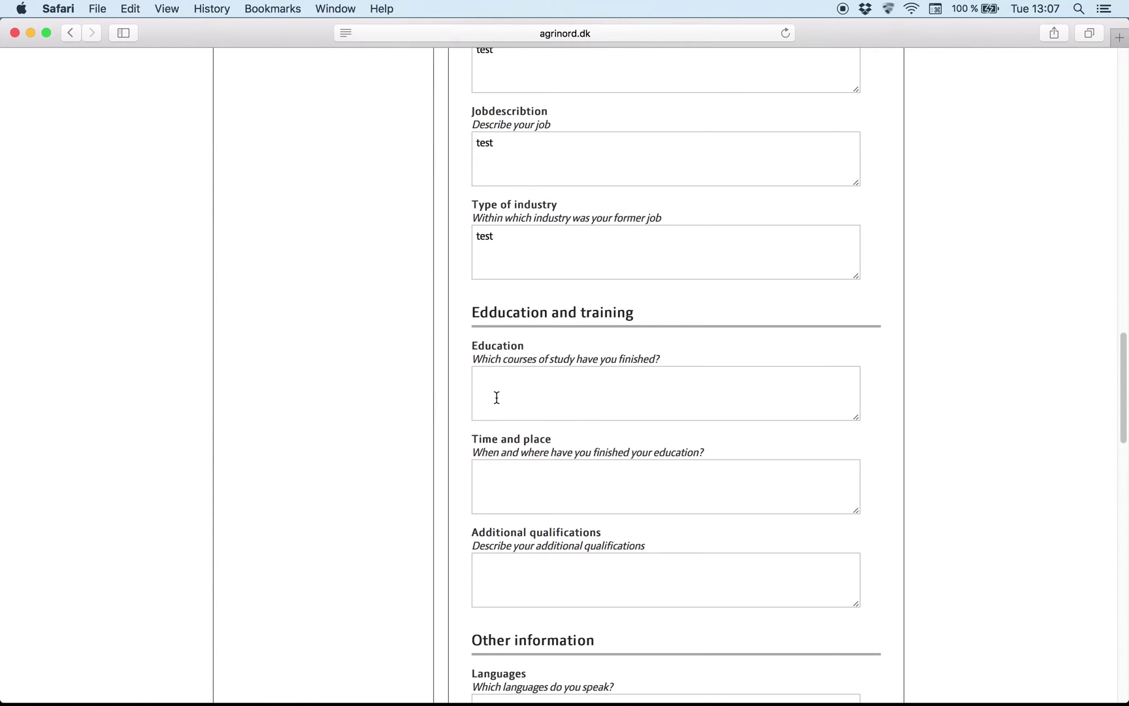
text(2000-2005 test)
scroll(482, 554, down, 1)
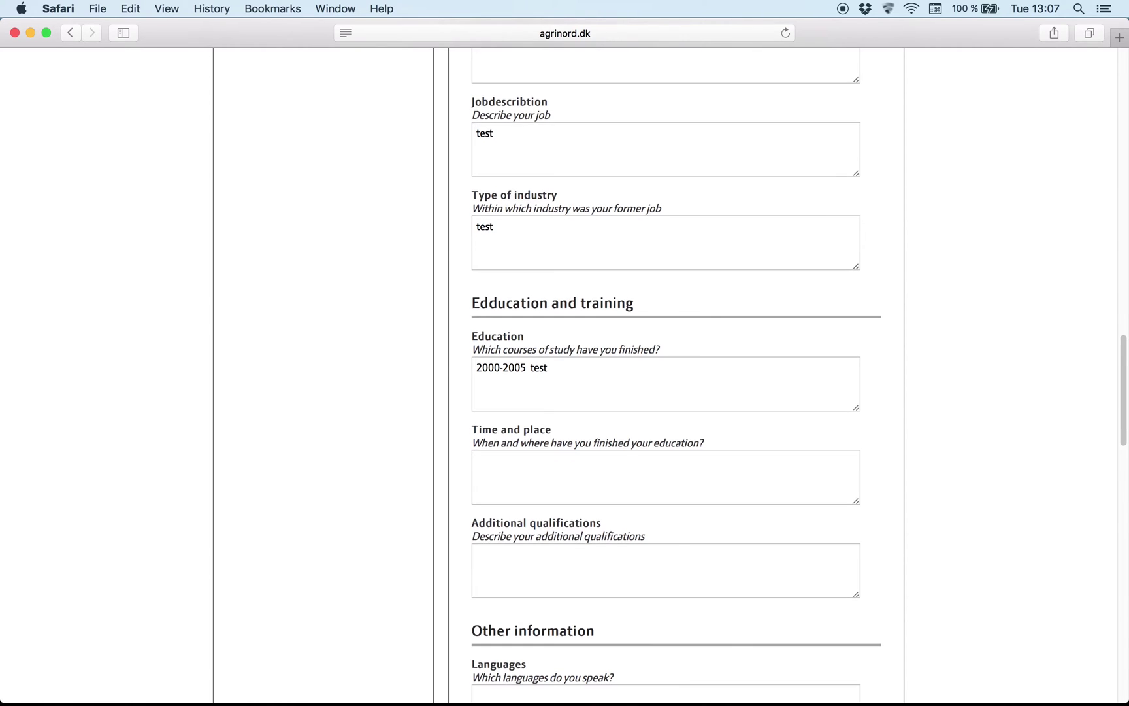
click(506, 489)
text(test)
scroll(507, 504, down, 5)
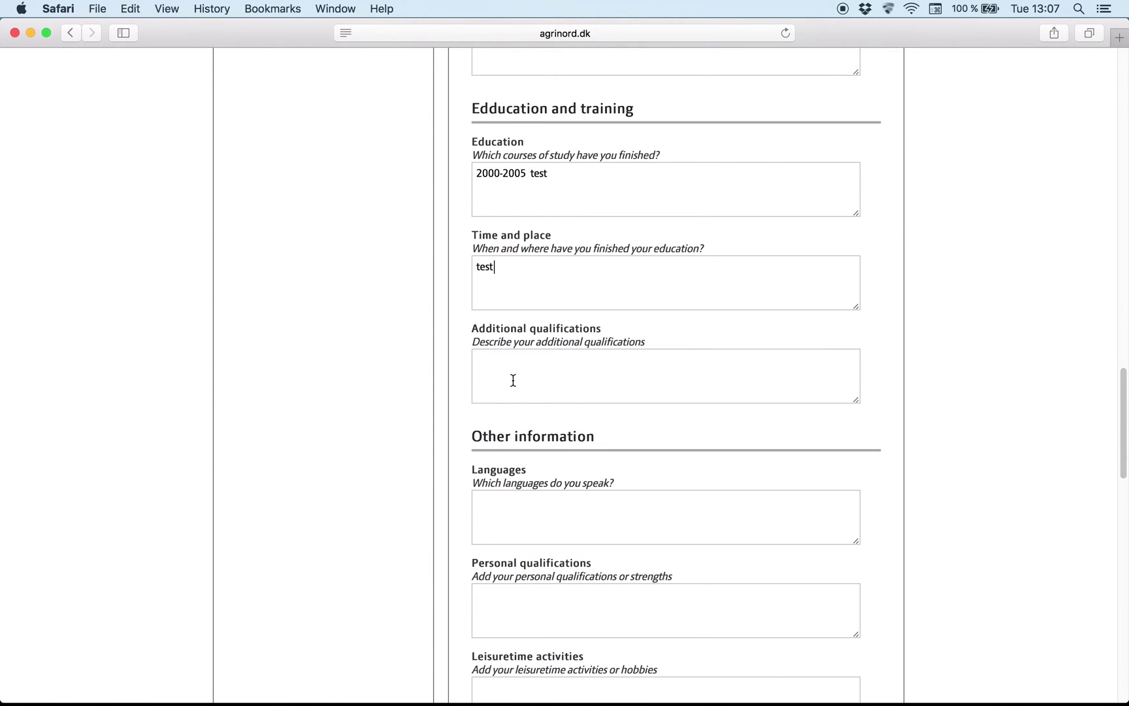
scroll(512, 379, down, 1)
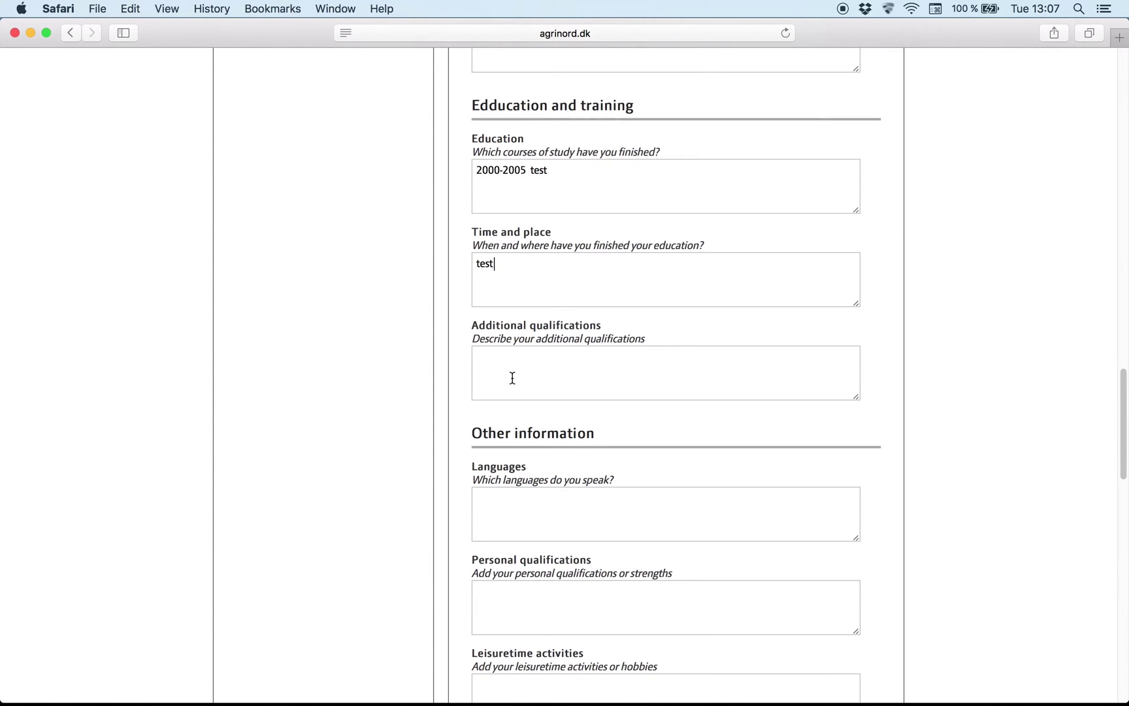
scroll(509, 374, down, 5)
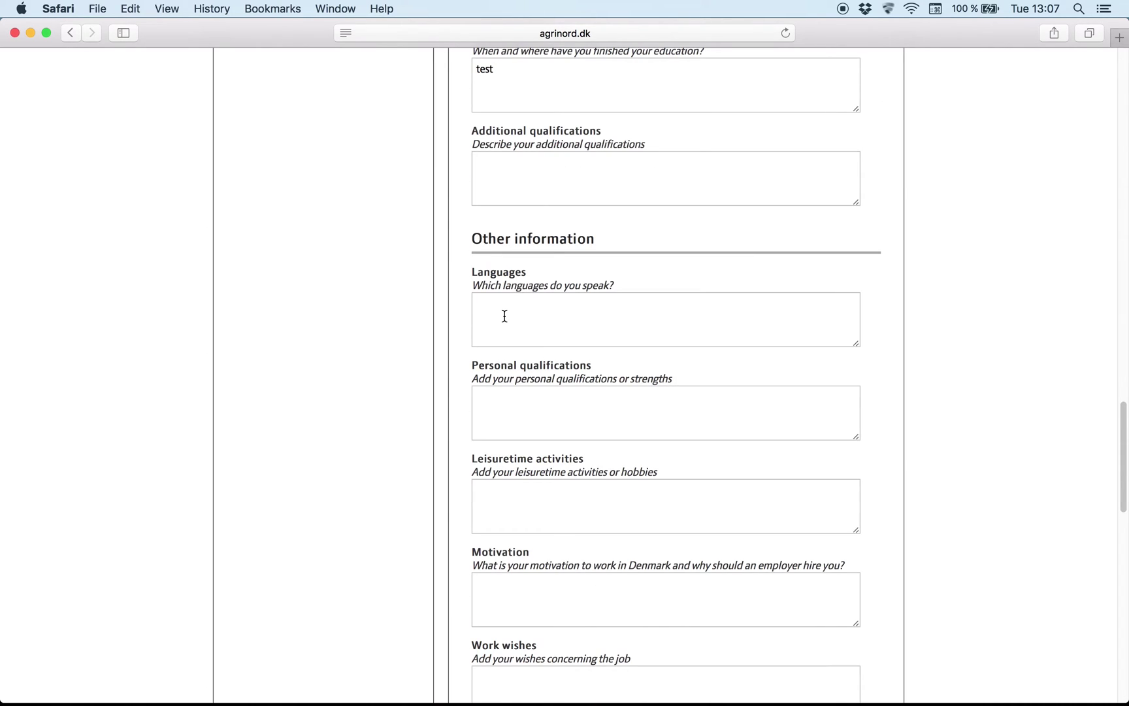
Step: List languages 'English - medium' and 'Danish - beginner' on separate lines
text(English - medium)
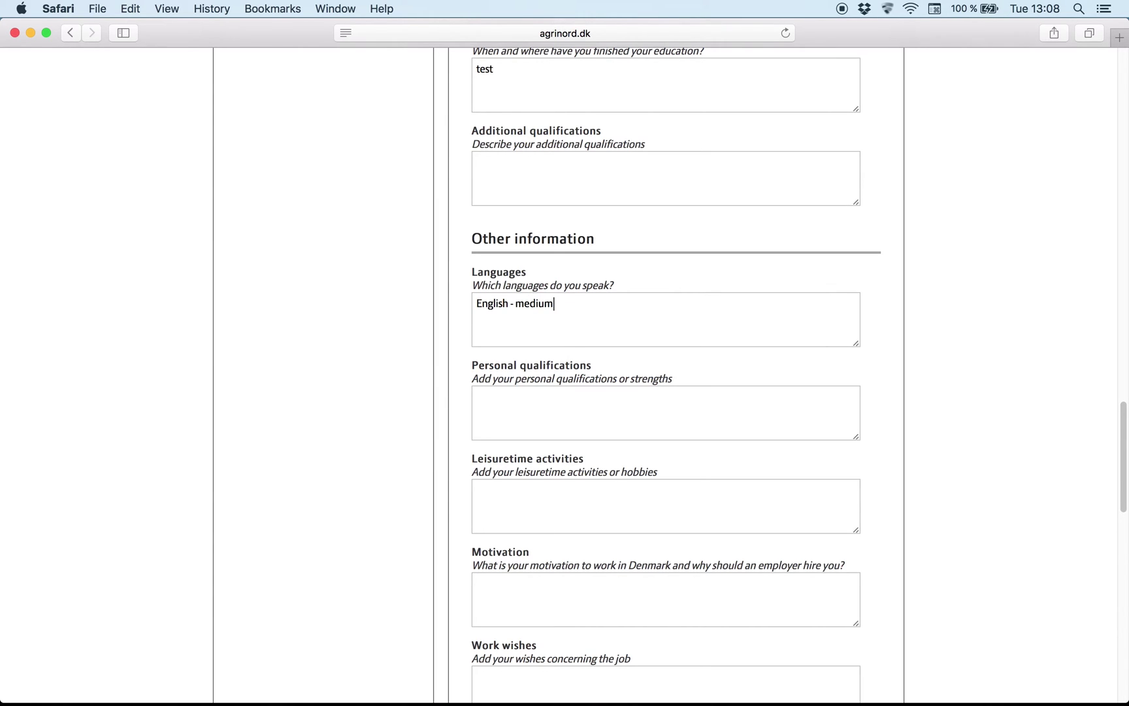
key(Return)
text(Danish - beginner)
scroll(502, 320, down, 2)
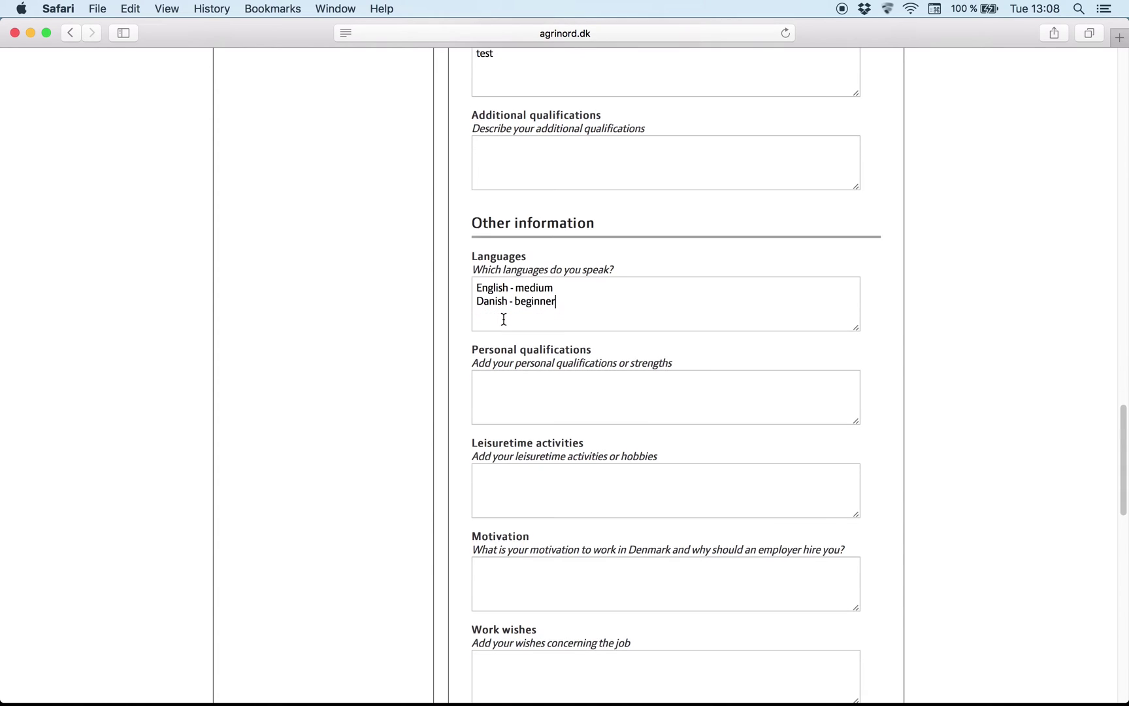
Step: Enter qualifications 'work in a team, technical skills', leisure 'playing volleyball', and motivation 'test'
click(525, 383)
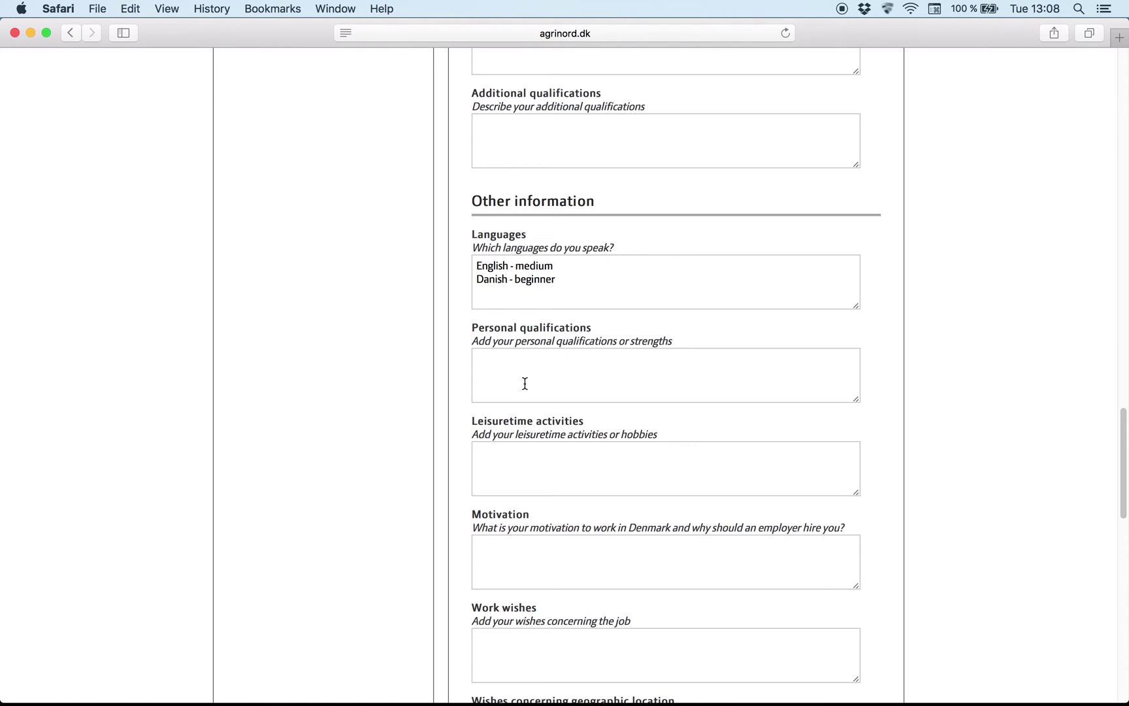
text(work in a team, technical skills)
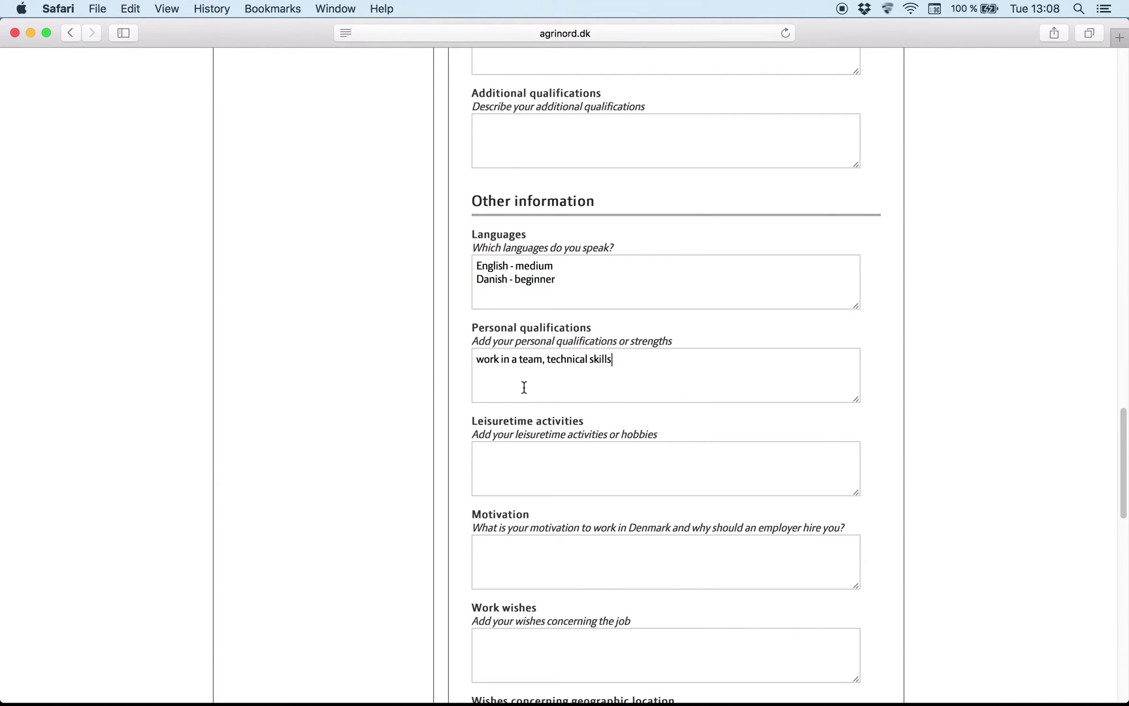
scroll(522, 389, down, 2)
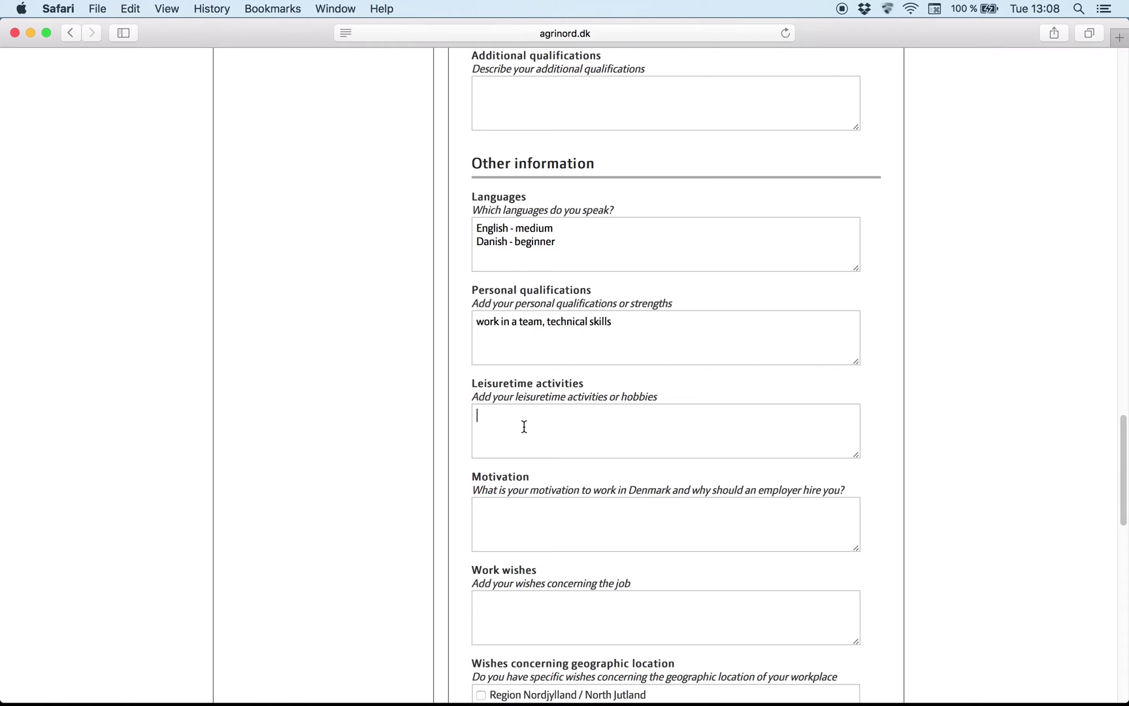
click(524, 426)
text(playing voleyball)
click(539, 535)
text(test)
scroll(539, 535, down, 5)
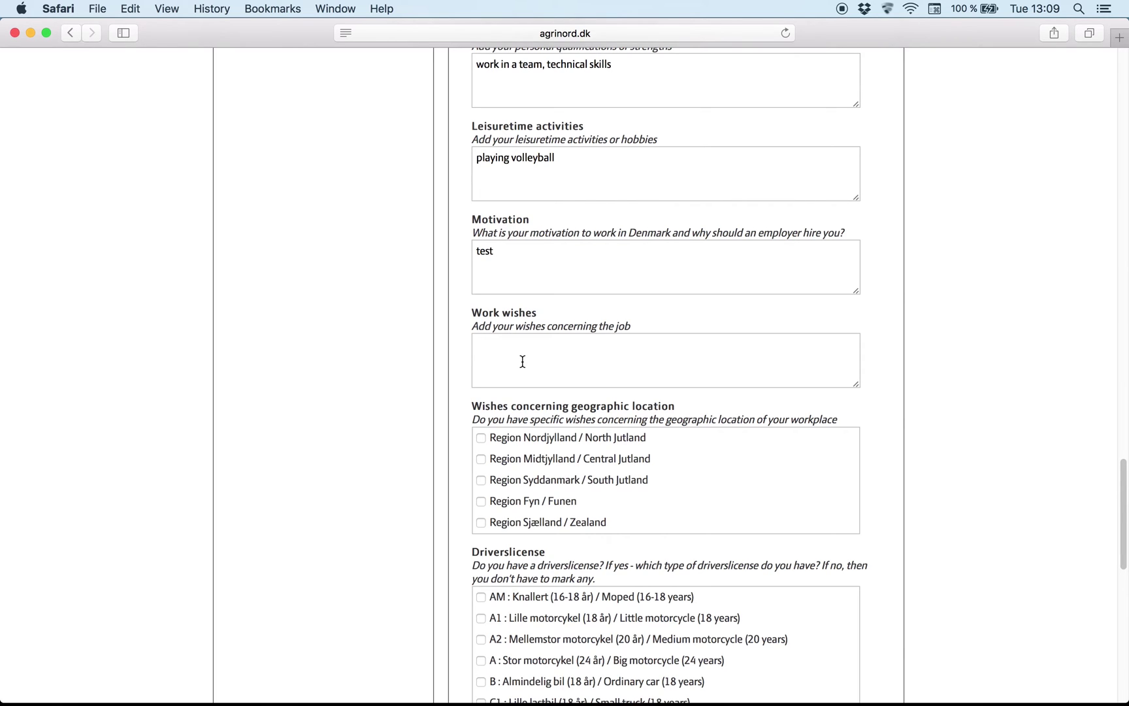
Step: Tick the Danish regions, including North Jutland, Central Jutland and Zealand, and the B: Almindelig bil licence
click(523, 361)
scroll(523, 362, down, 2)
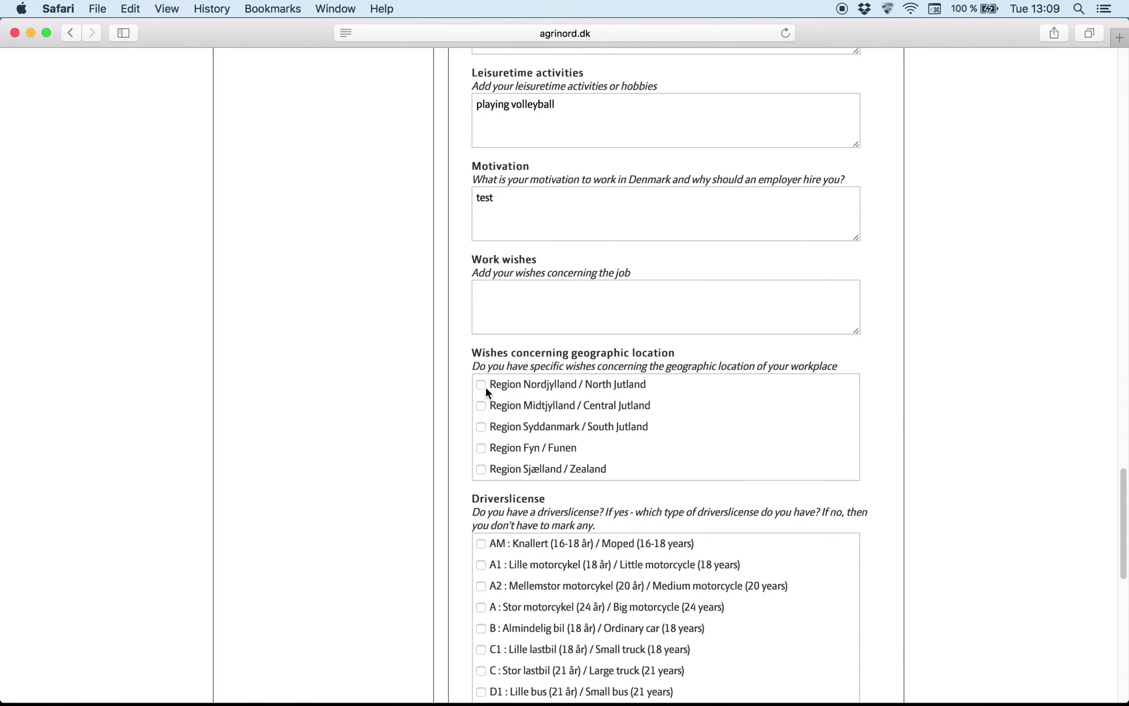
click(485, 388)
click(483, 407)
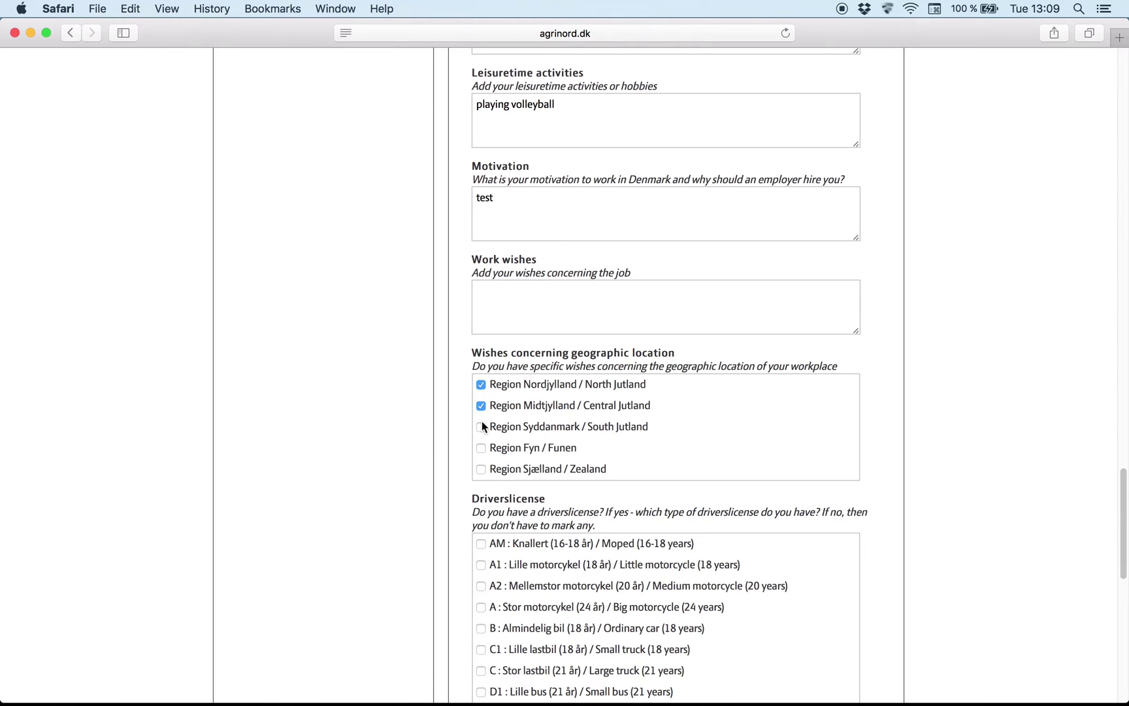
click(483, 469)
scroll(503, 457, down, 5)
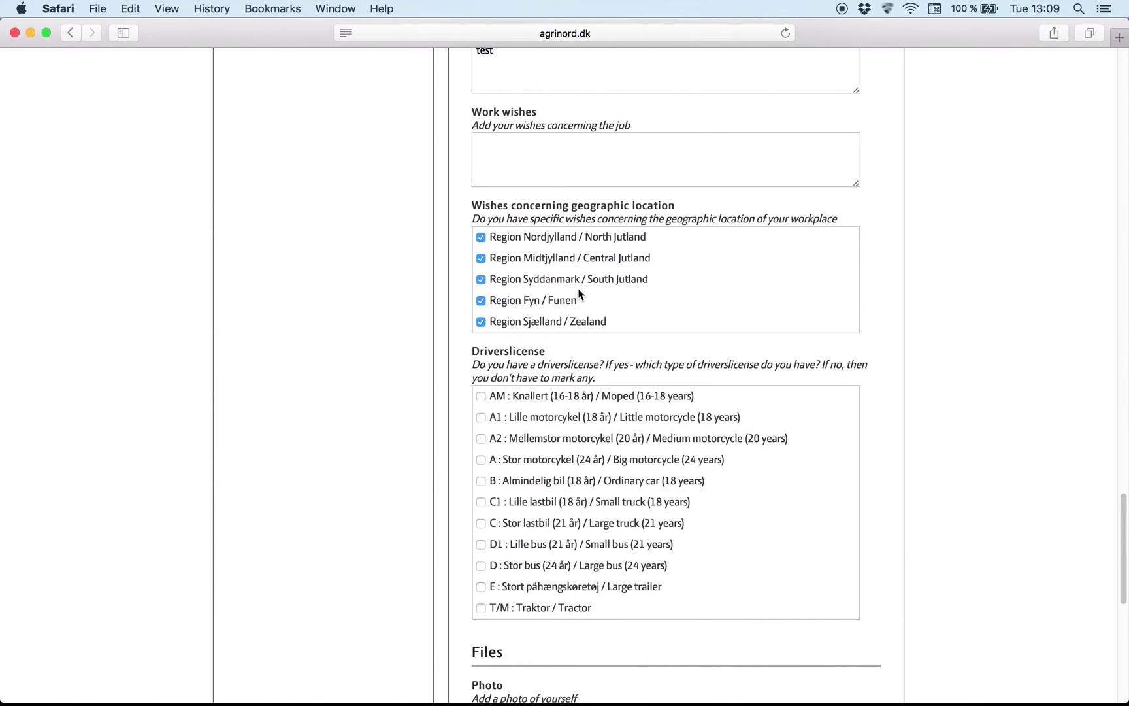
scroll(579, 294, down, 2)
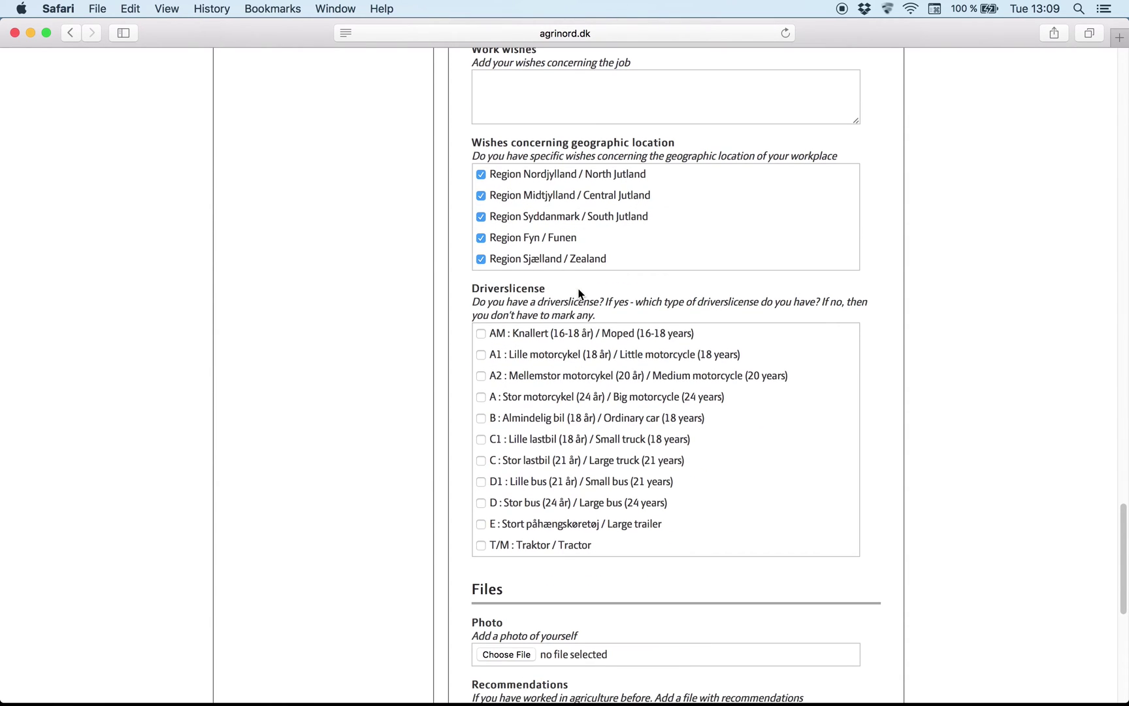
click(480, 418)
scroll(486, 427, down, 7)
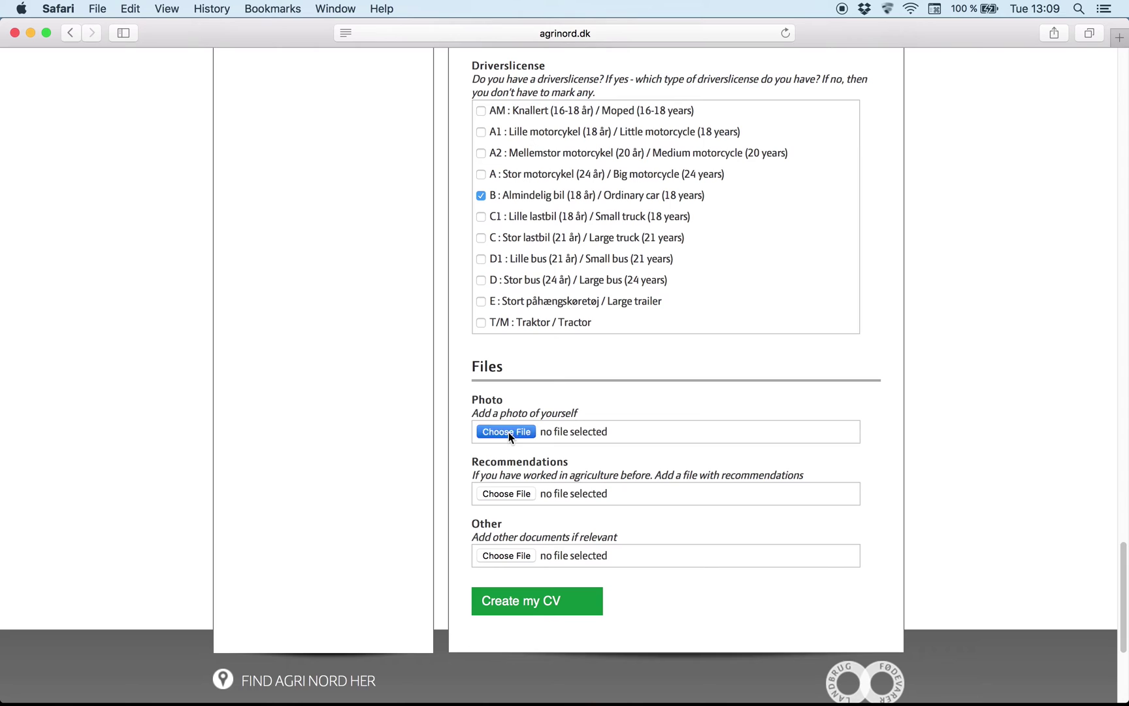
Step: Cancel the photo attachment and scroll to the bottom of the CV form
click(509, 432)
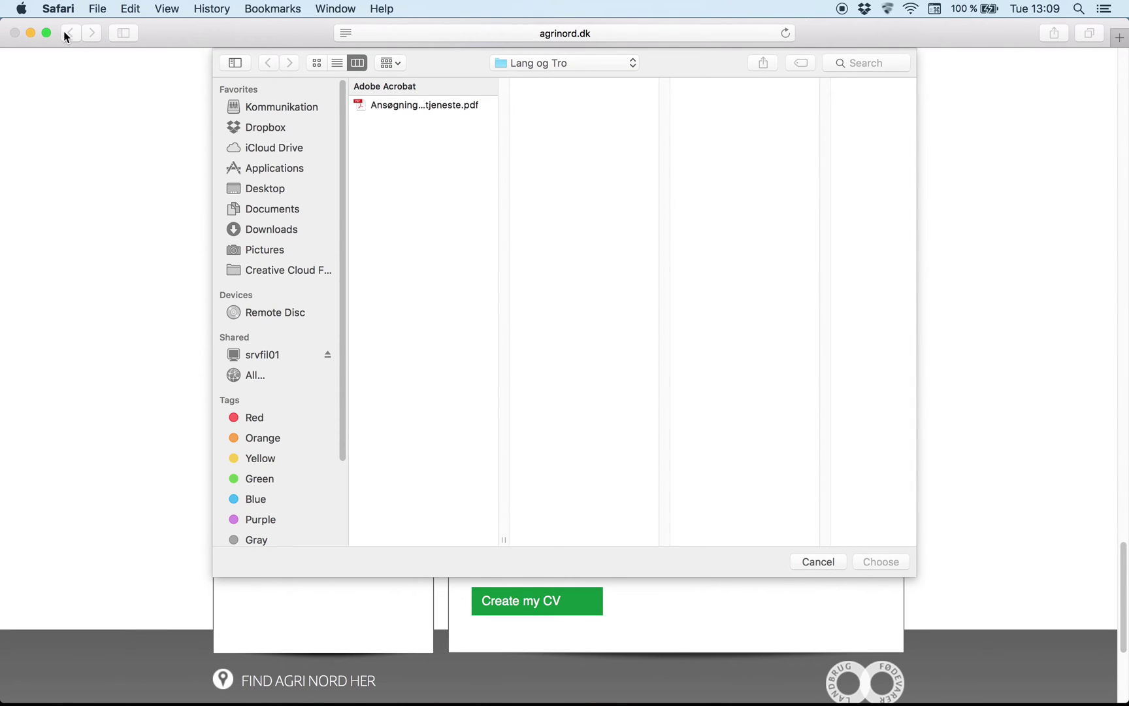
click(822, 560)
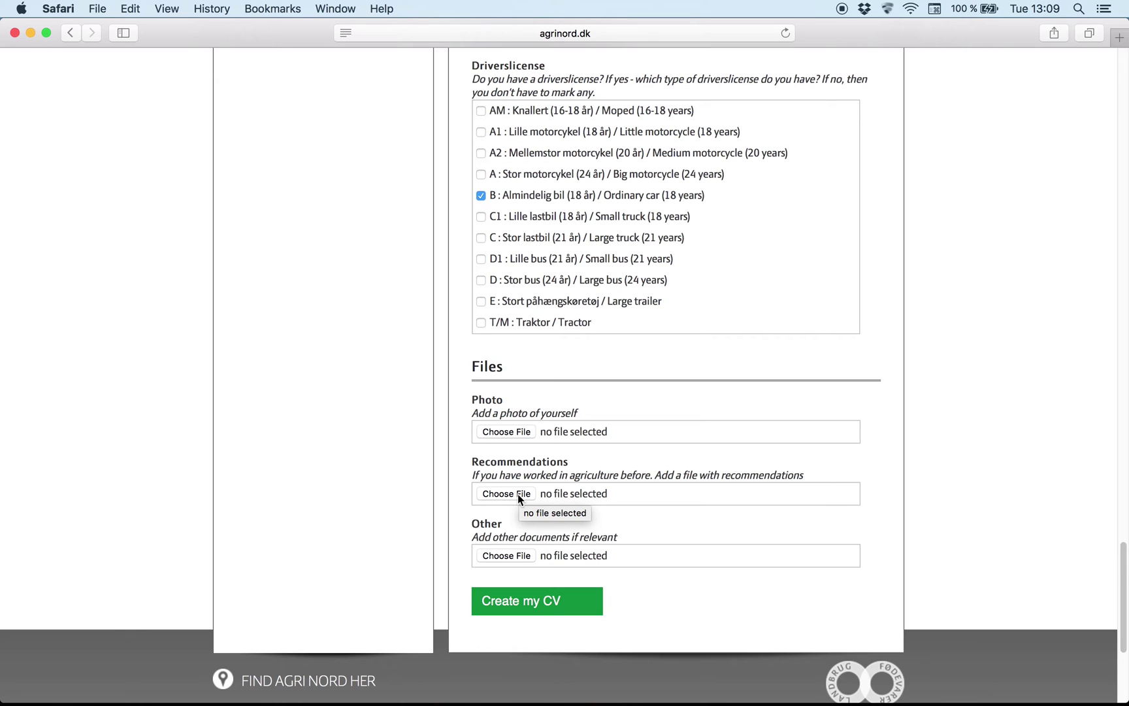
scroll(517, 493, down, 1)
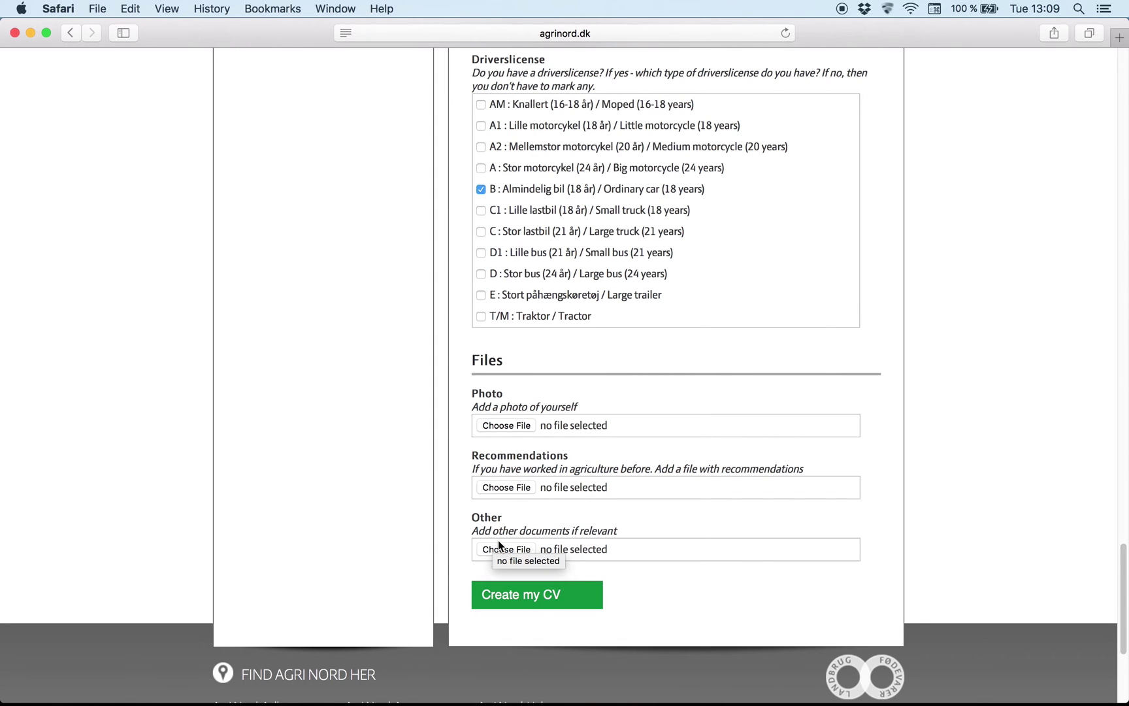
scroll(498, 545, down, 2)
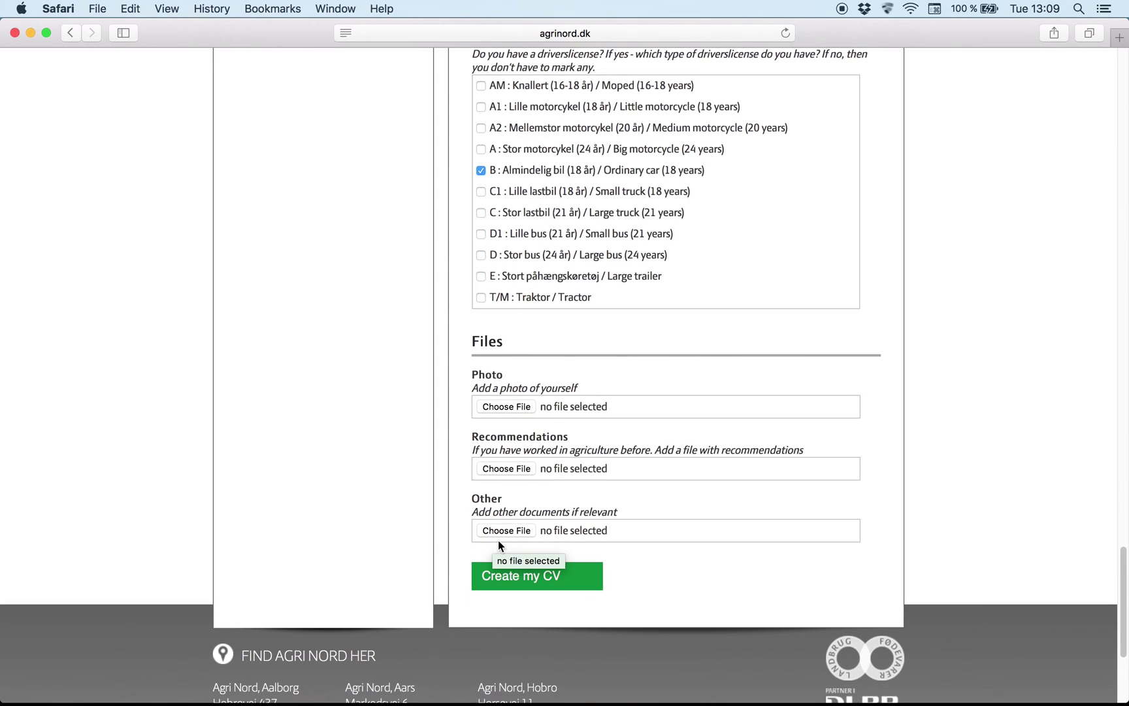
Step: Submit the CV form, decline saving the password, and go to the Log in page
click(546, 581)
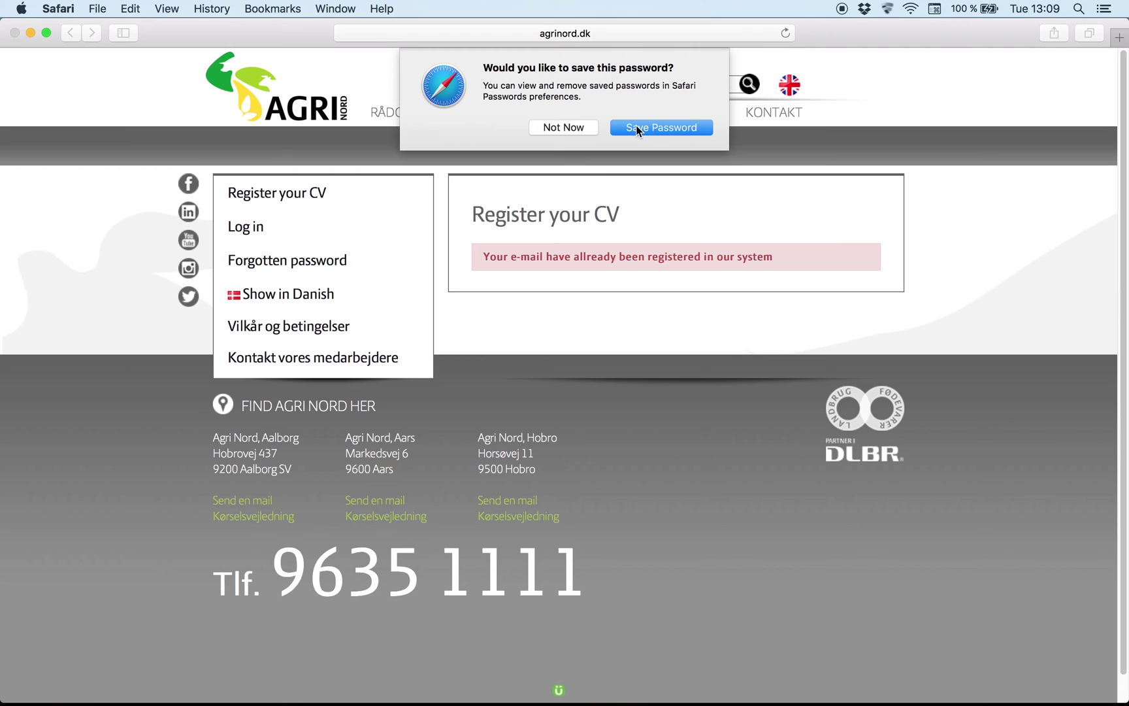
click(563, 128)
click(255, 227)
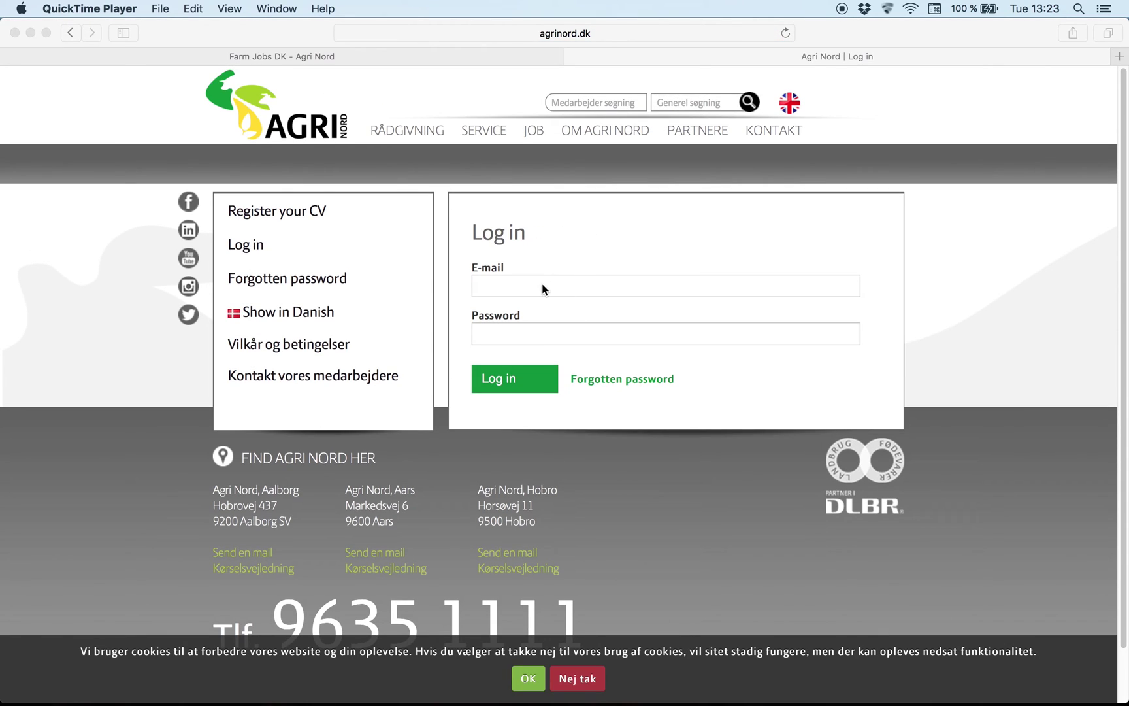
Step: Log in with the account e-mail and password, declining to save the password
click(542, 285)
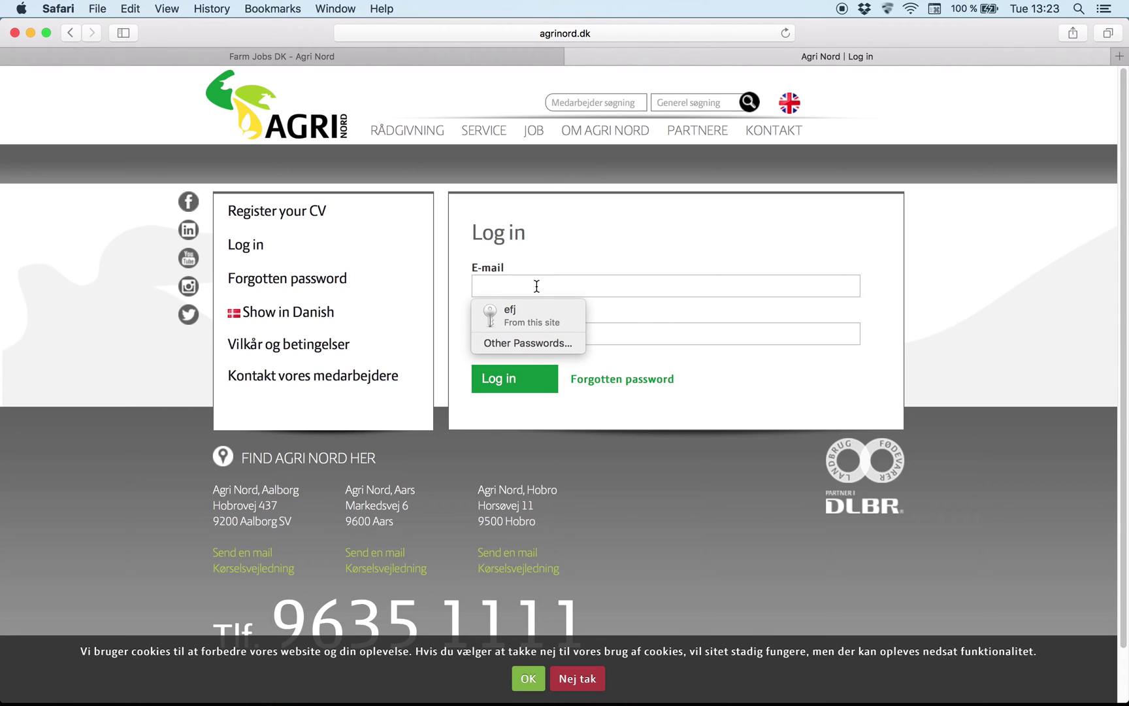
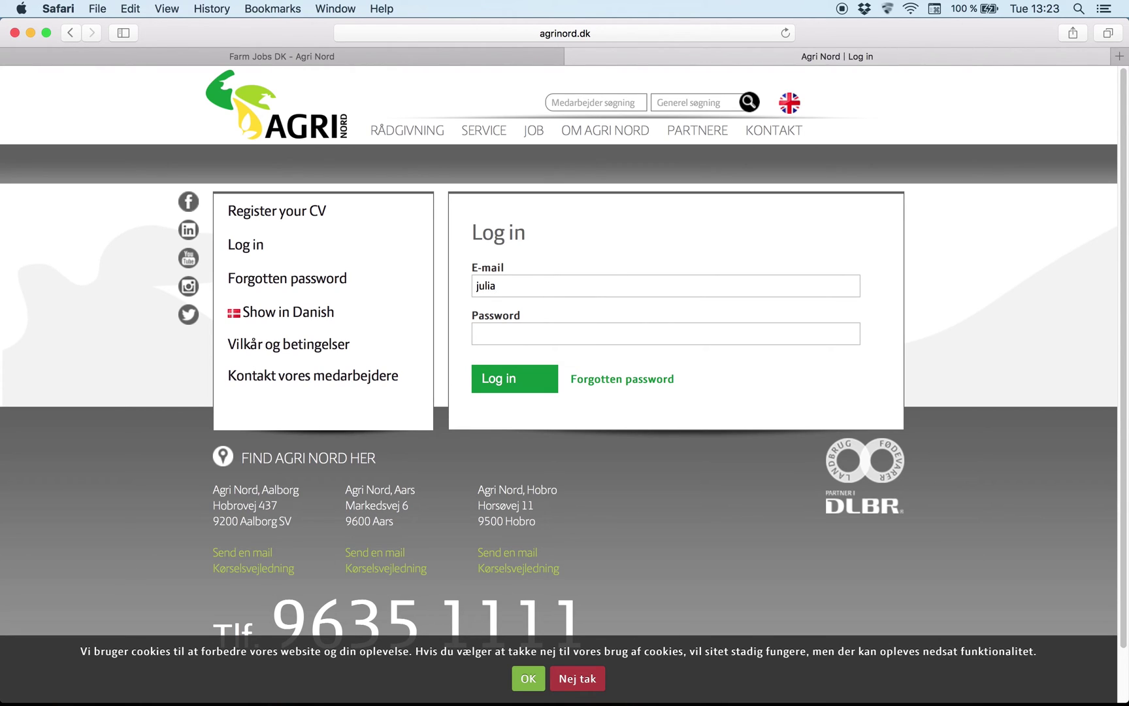
click(501, 337)
text(******)
click(494, 383)
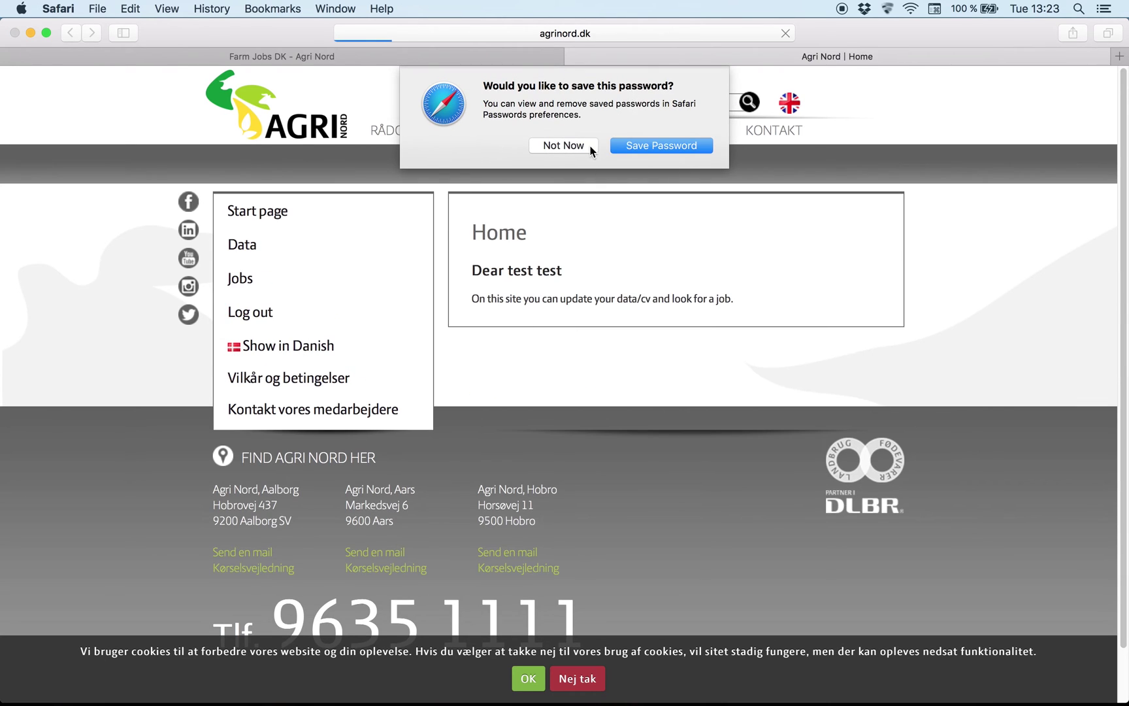
click(584, 143)
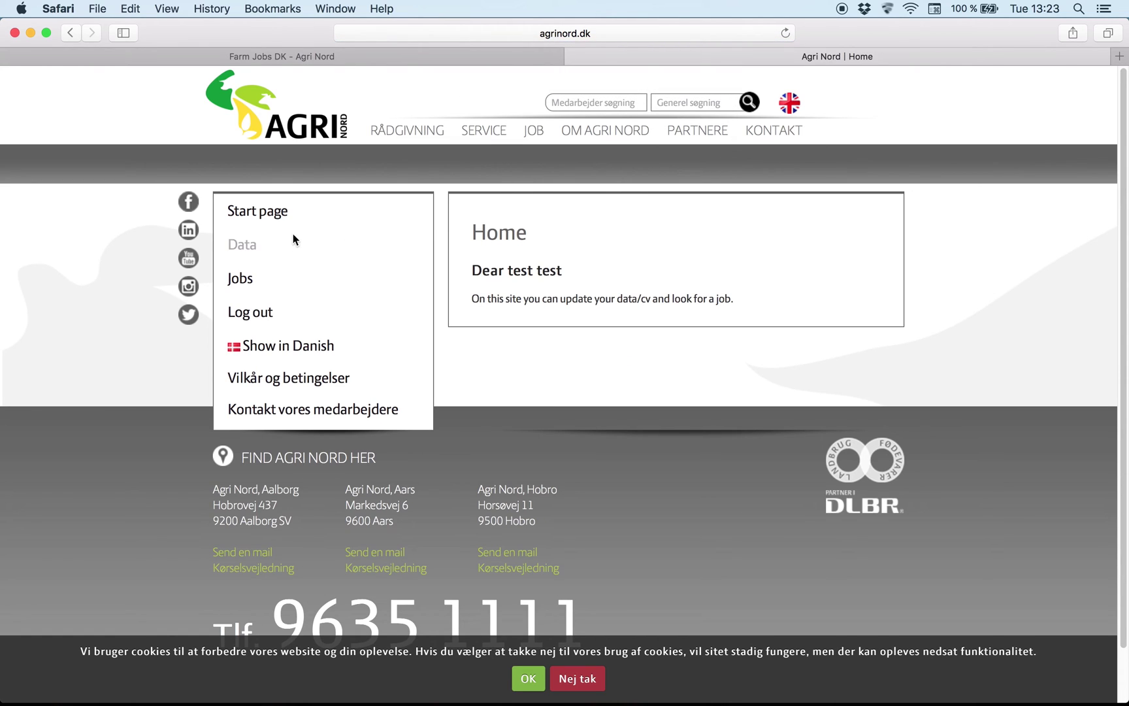
Step: Review the candidate's personal Data page
click(249, 247)
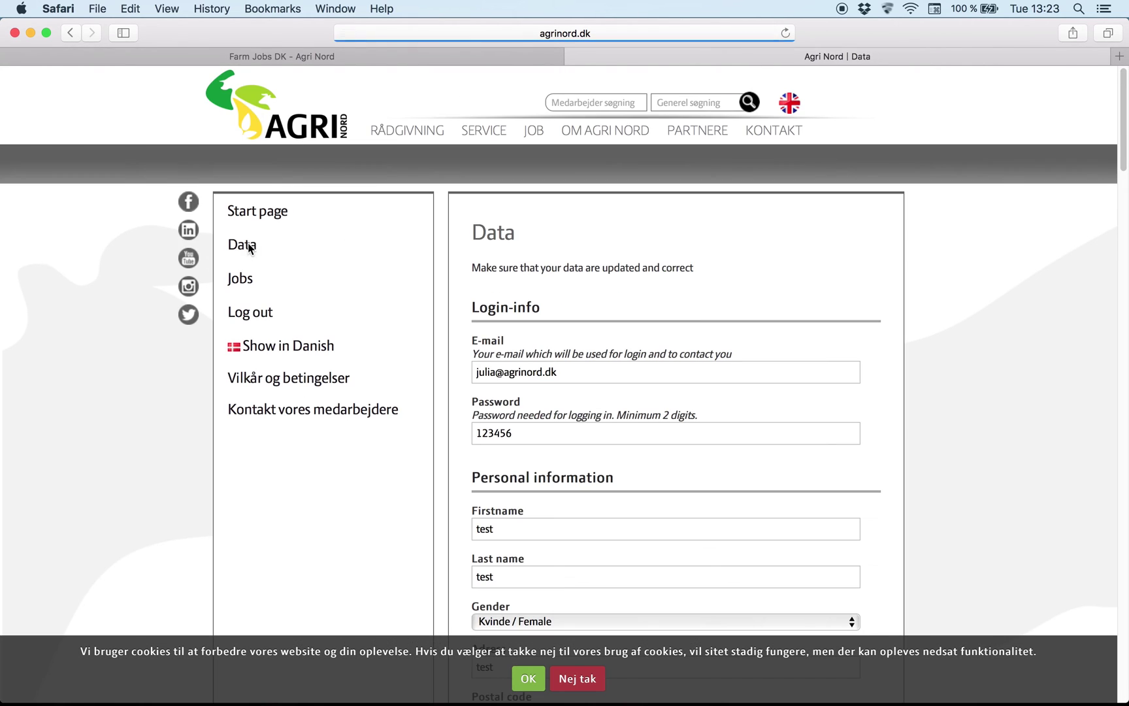
scroll(482, 293, down, 1)
scroll(480, 291, down, 10)
scroll(483, 301, up, 1)
scroll(496, 352, up, 10)
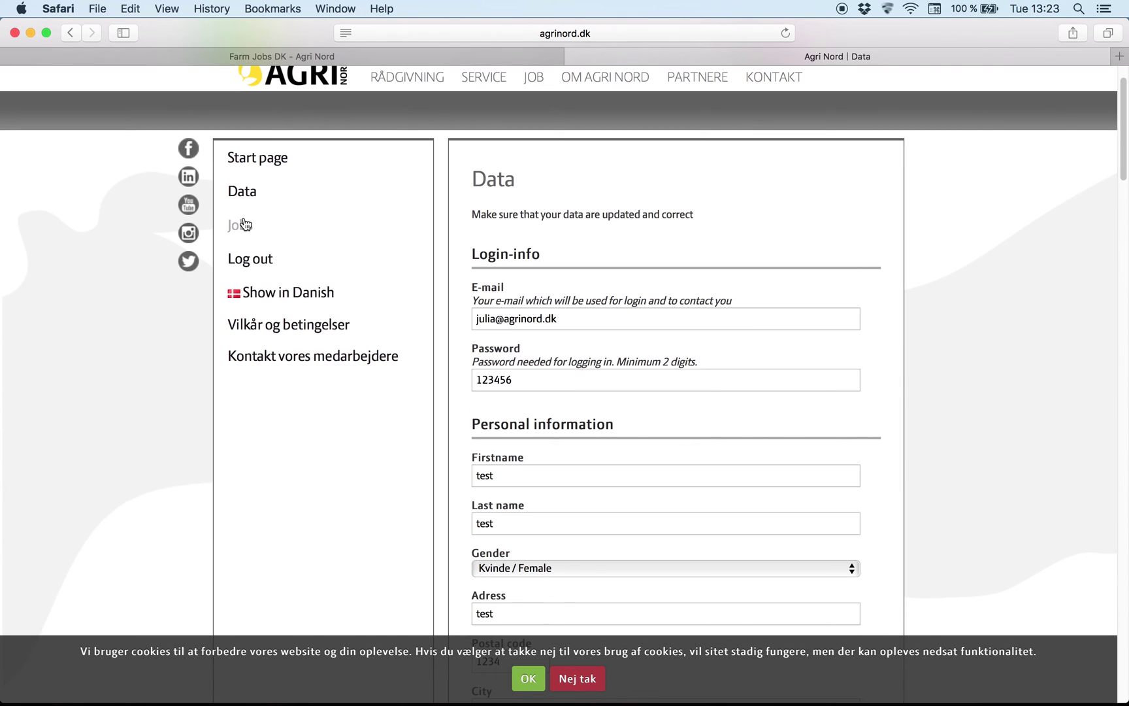
Step: Browse the Jobs listings down to the Vraa milk farm vacancy
click(243, 225)
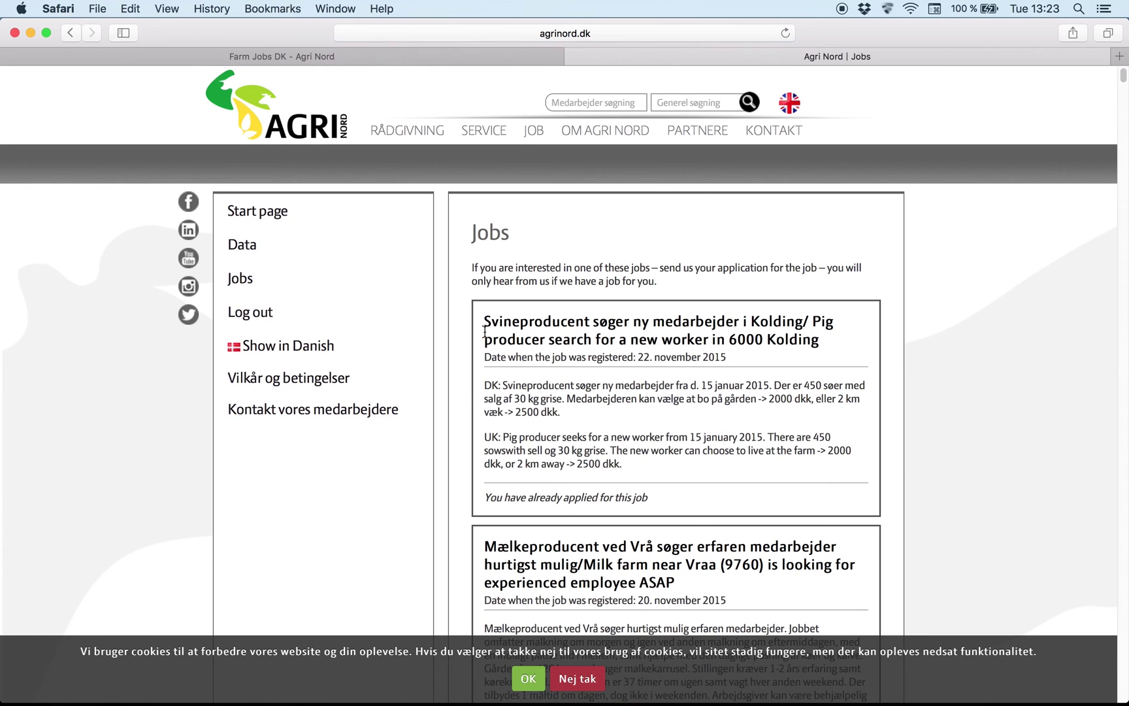
scroll(575, 352, down, 1)
scroll(666, 361, down, 2)
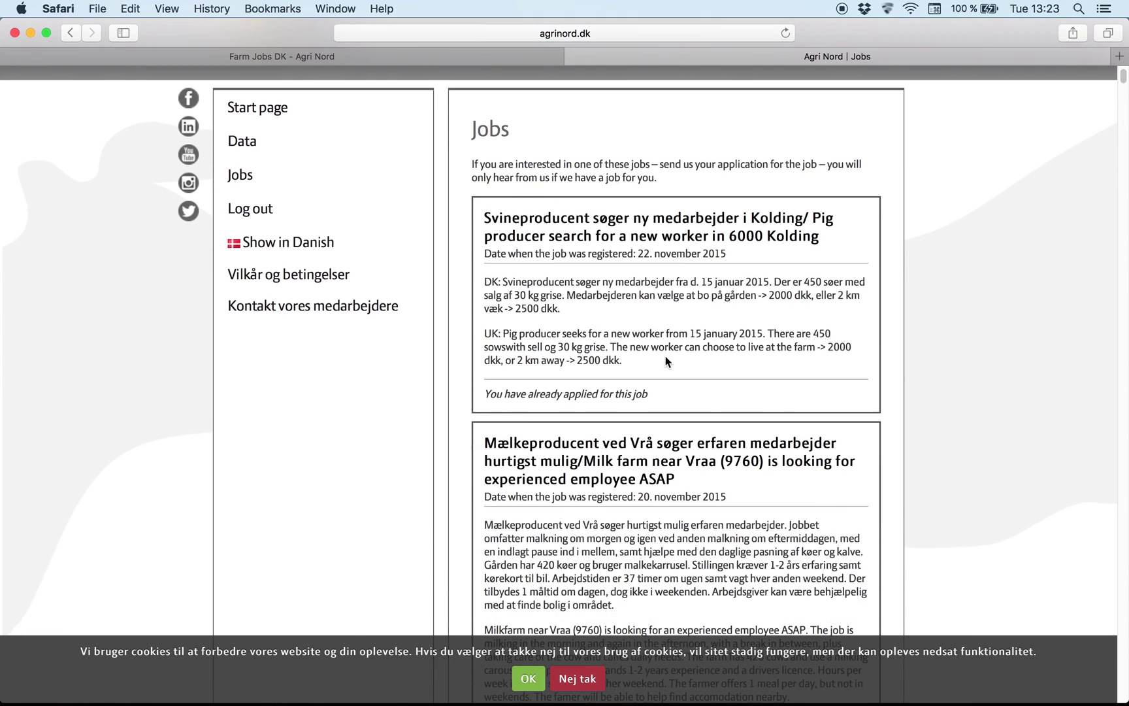
scroll(665, 359, up, 3)
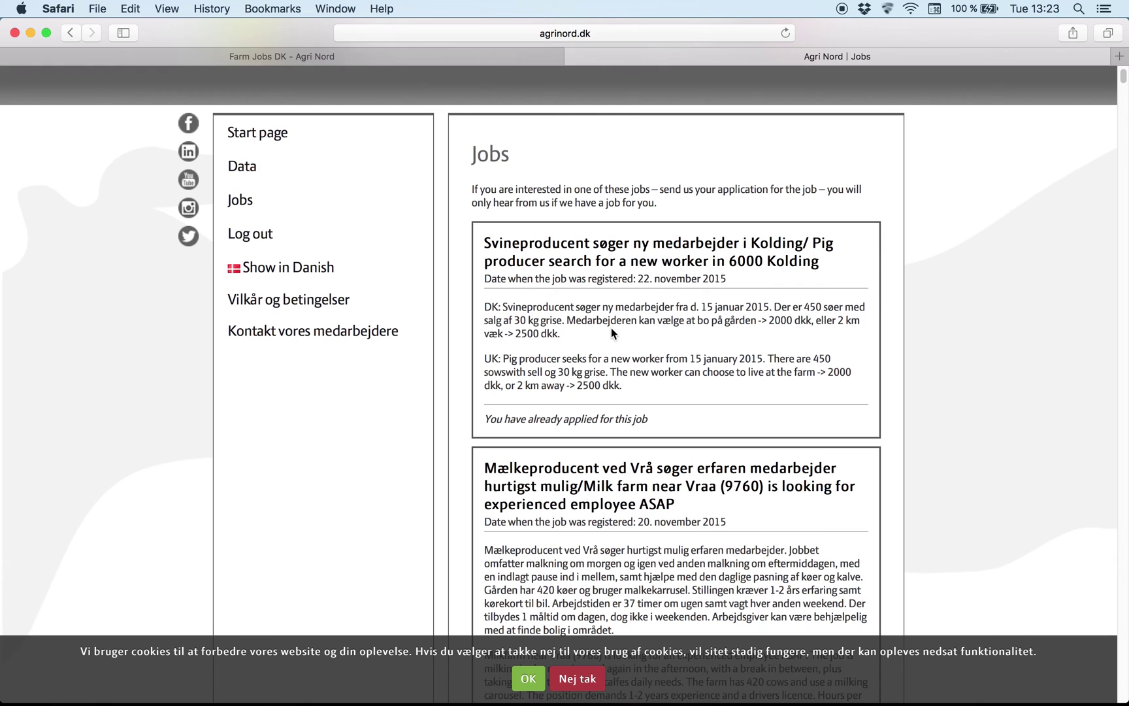
scroll(611, 332, down, 10)
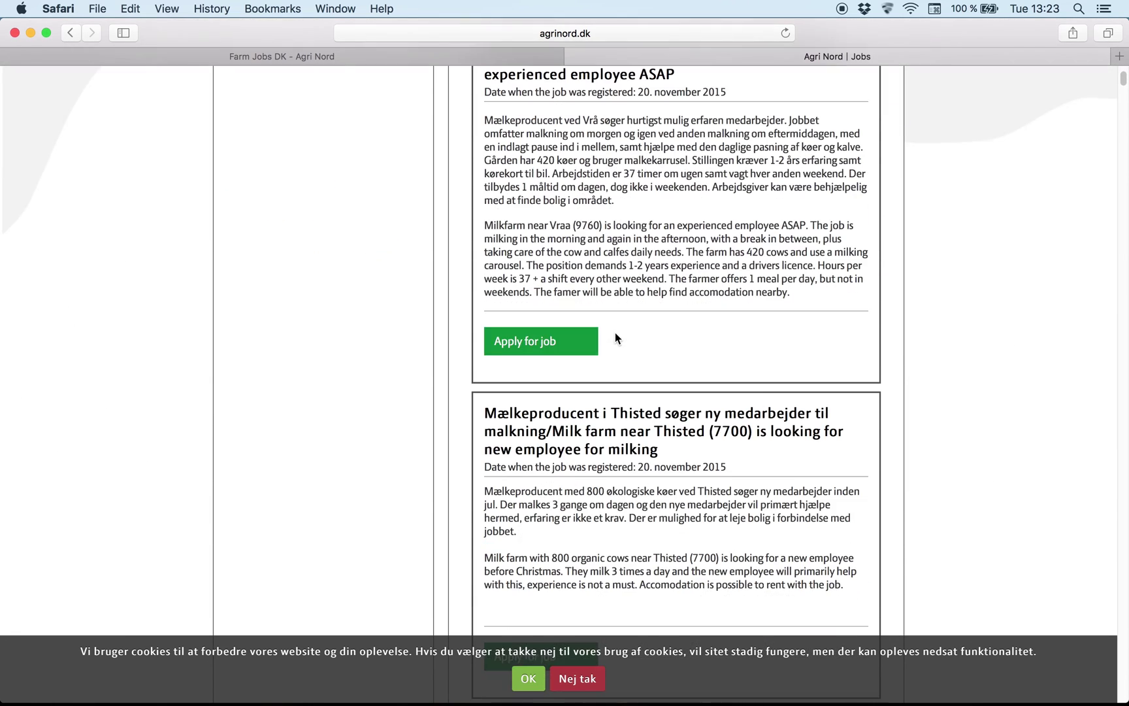
Step: Send a Vraa milk farm application reading 'job', then clear the address bar
click(531, 350)
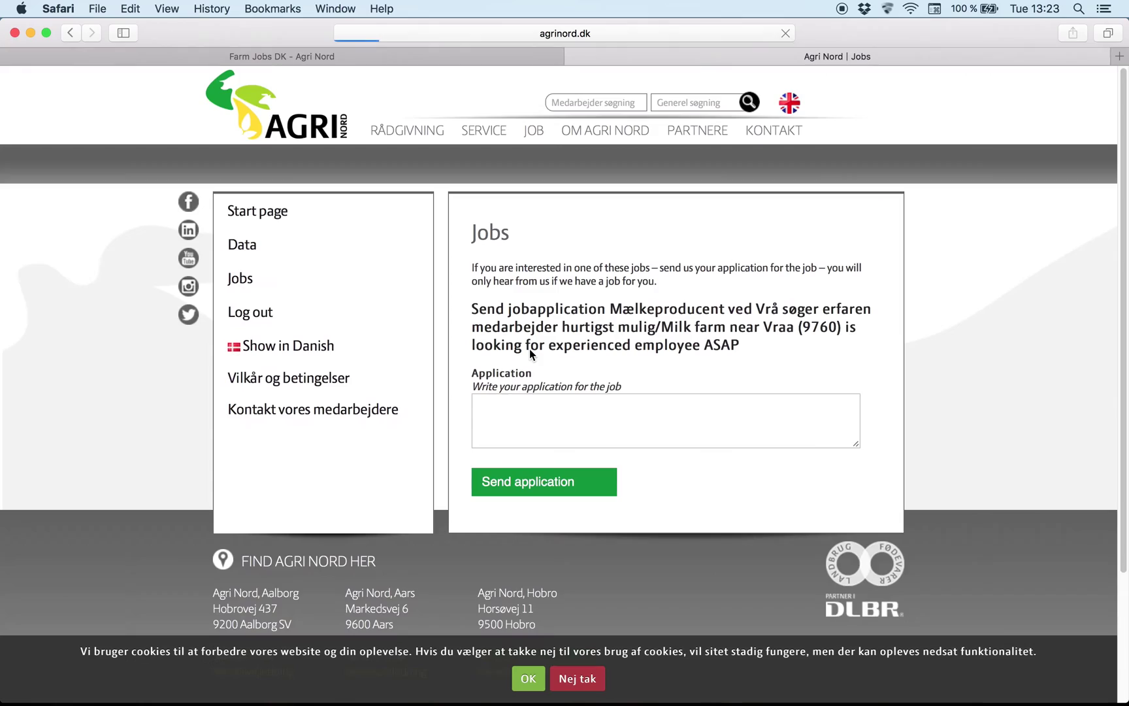
click(529, 416)
text(job)
click(531, 487)
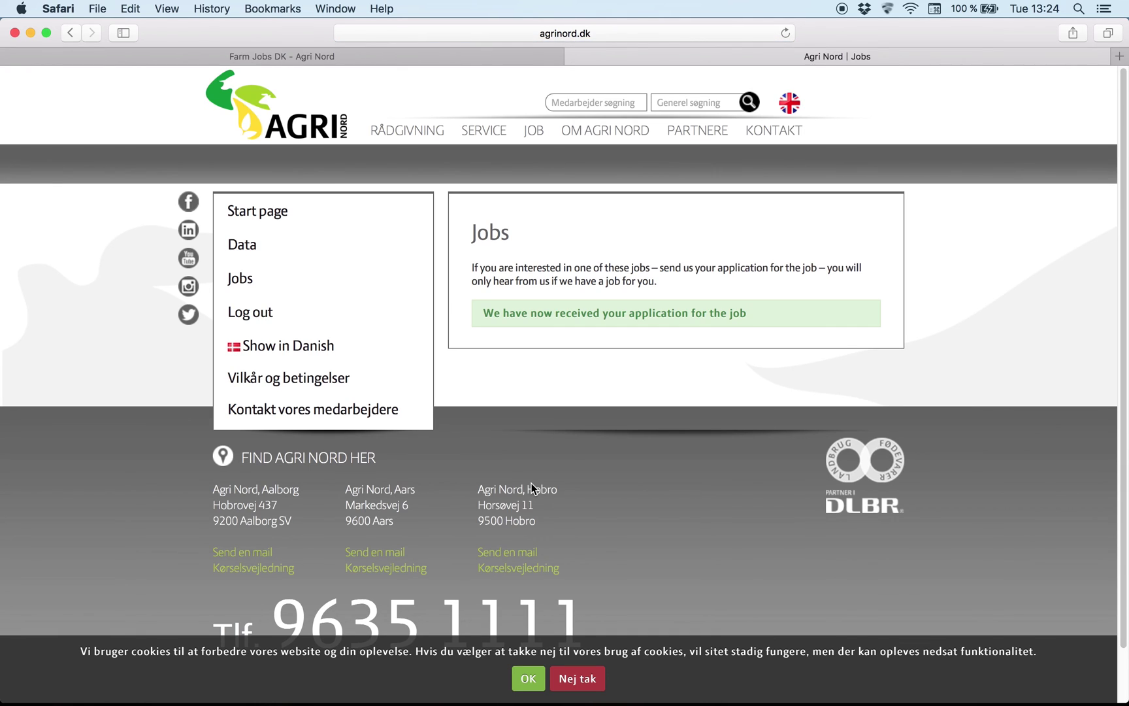
click(598, 37)
key(BackSpace)
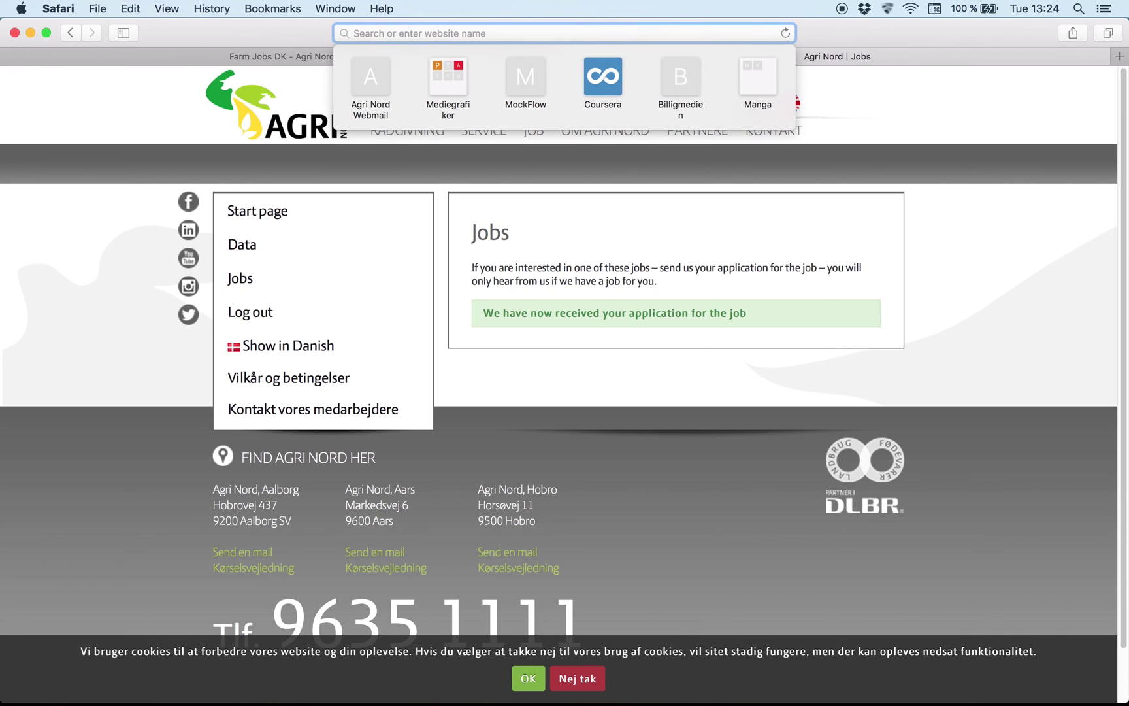
Step: Visit agrinord.dk/recruitment, then return to the Jobs listing
text(agrinor)
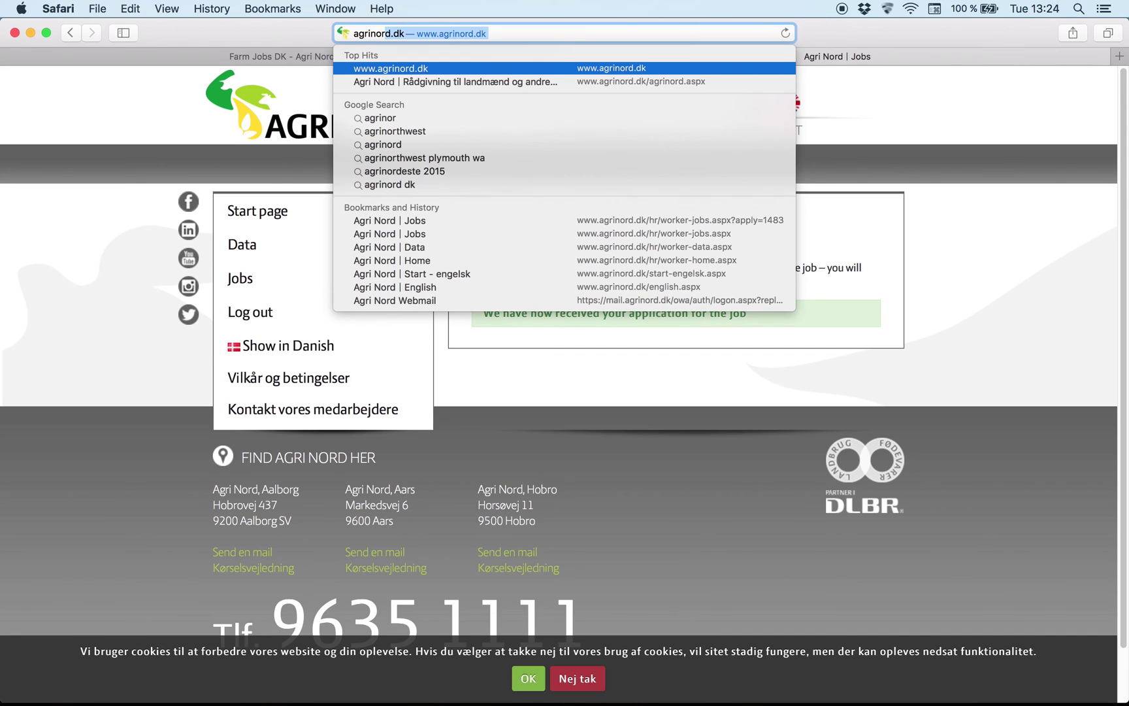
text(d.dk)
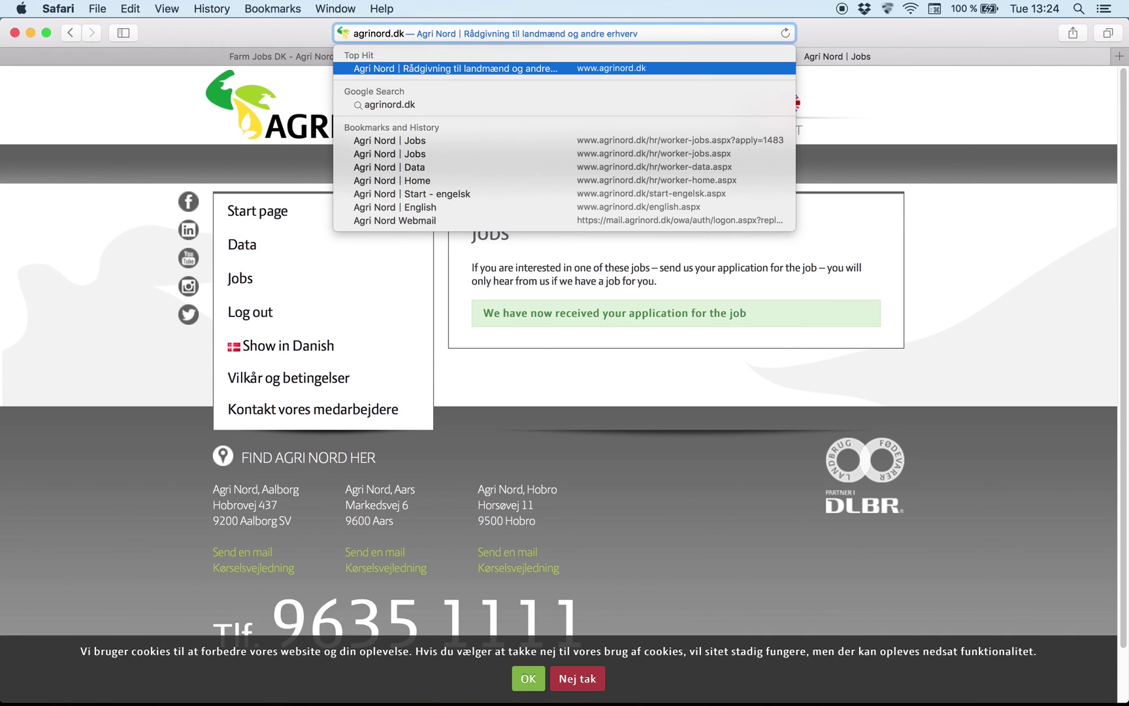
text(/recru)
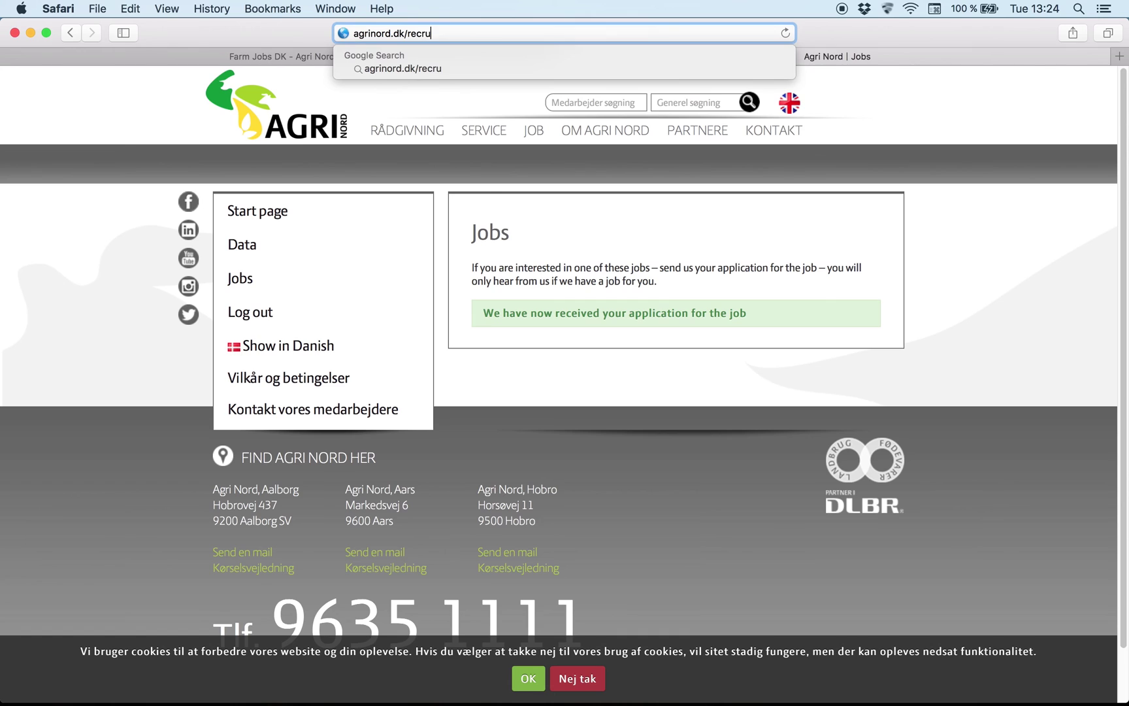
text(itment)
key(Return)
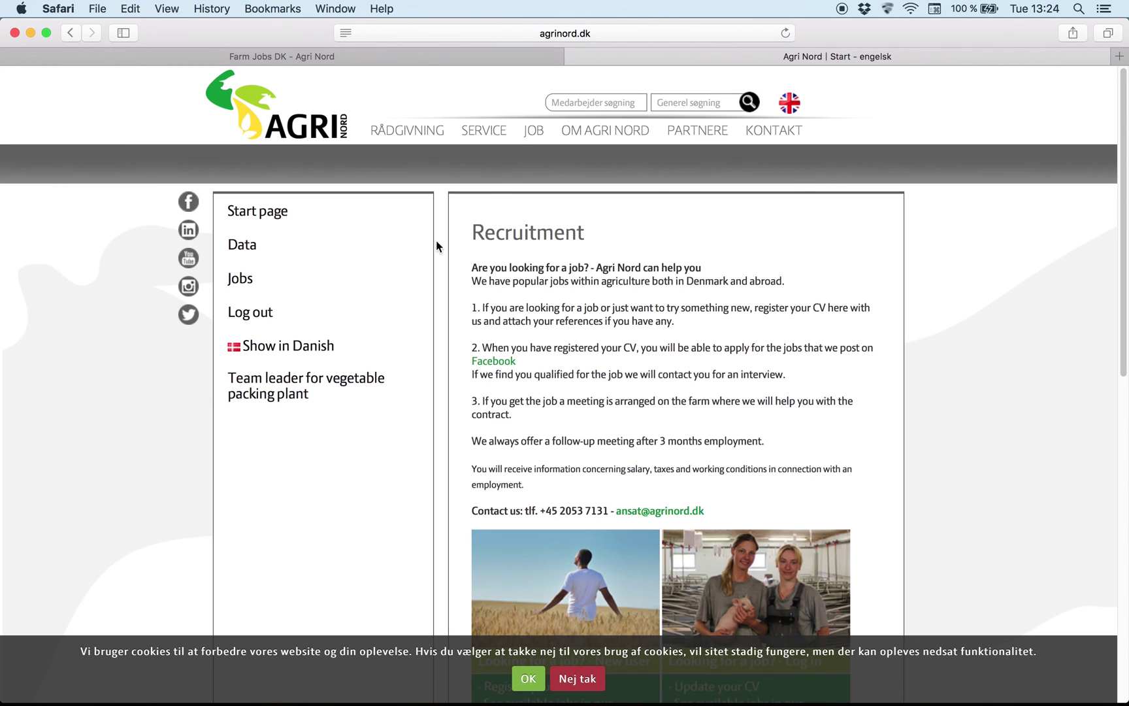
click(239, 282)
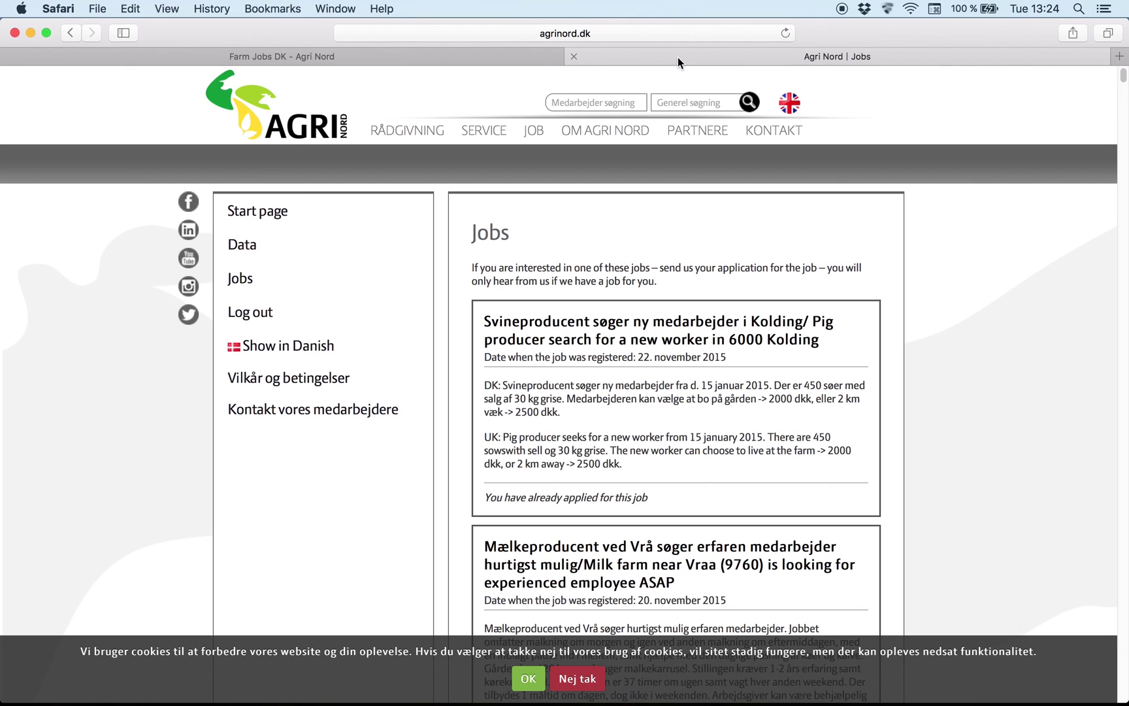
Step: Switch to the Farm Jobs DK - Agri Nord Facebook tab and scroll through its timeline posts
click(376, 58)
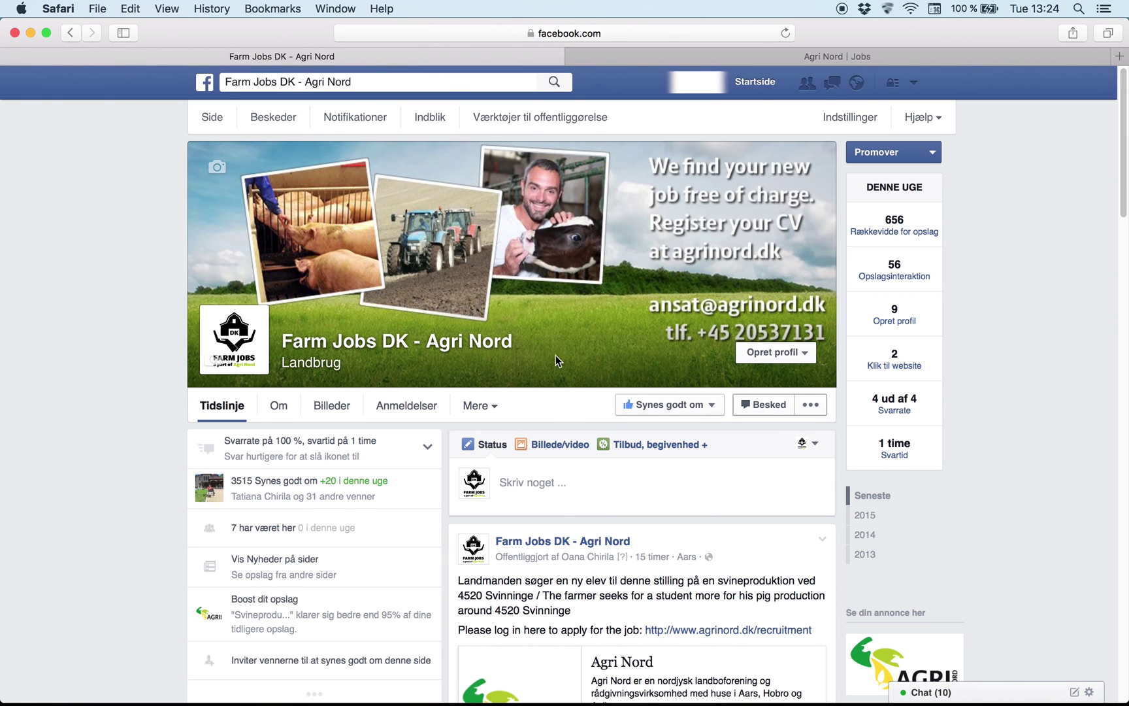
scroll(584, 411, down, 5)
scroll(586, 417, up, 1)
scroll(586, 417, down, 3)
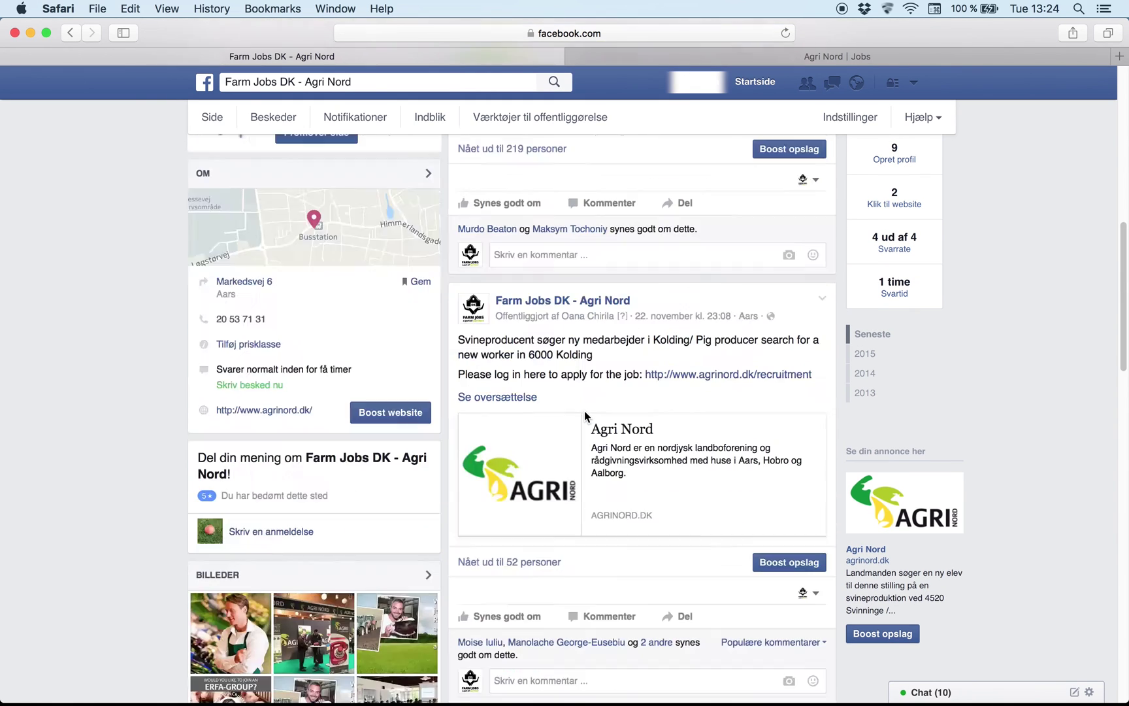
scroll(584, 410, up, 2)
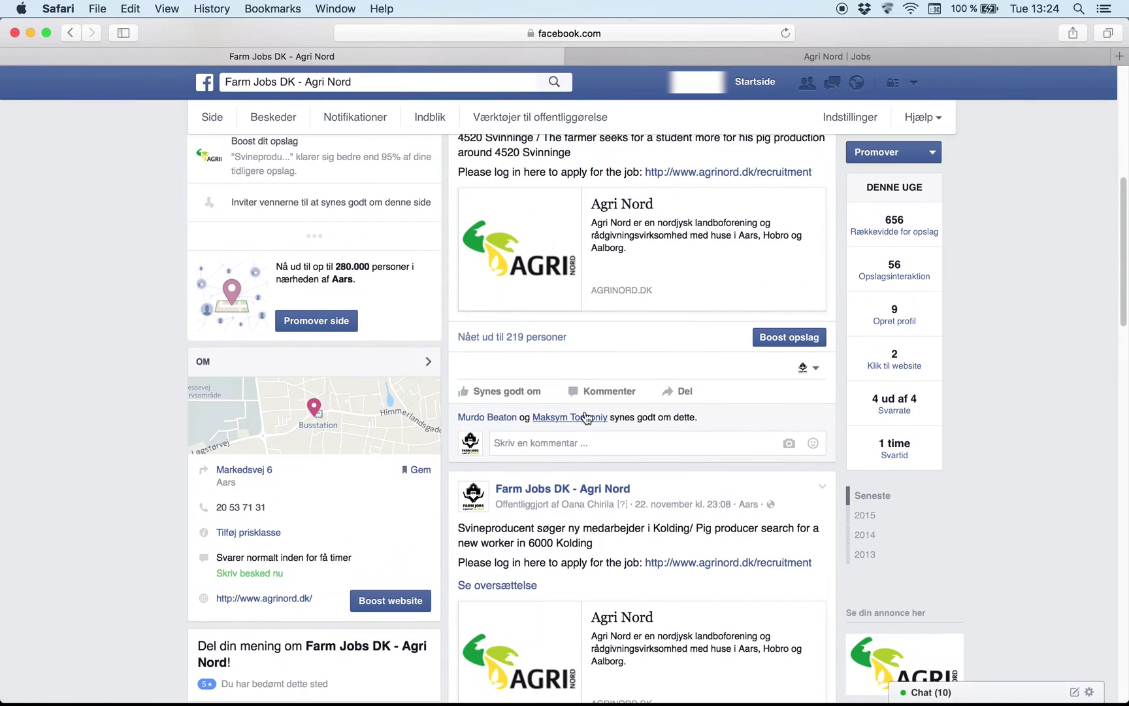
scroll(586, 410, up, 2)
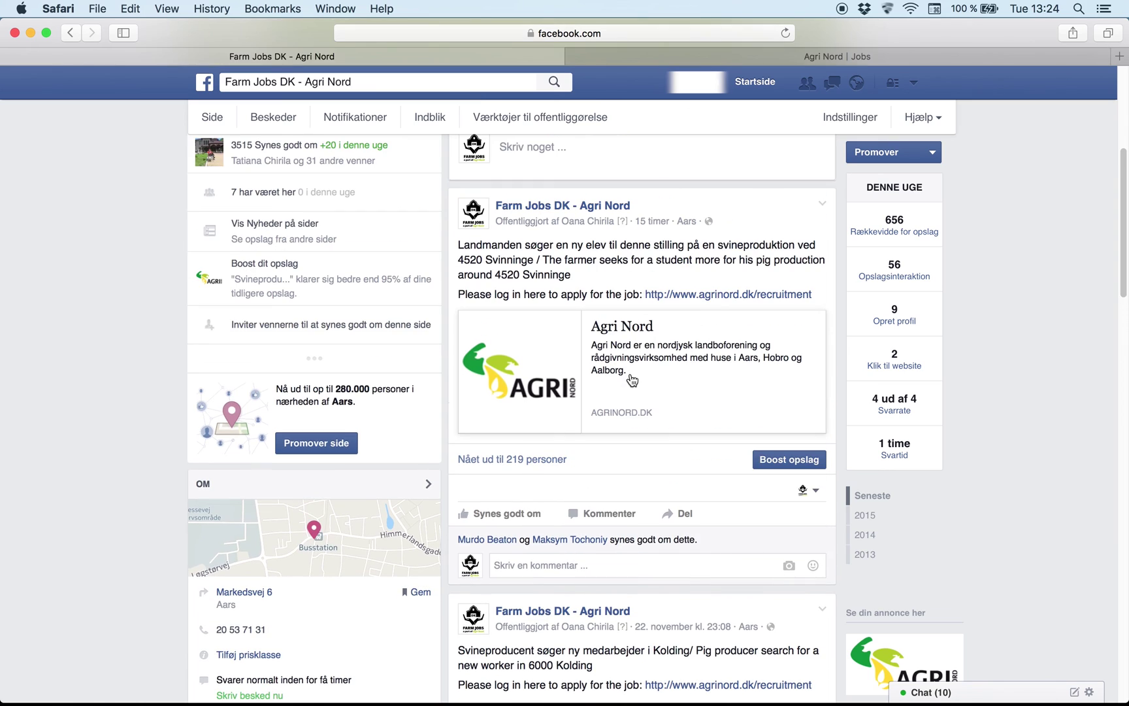
Step: Follow the post's agrinord.dk/recruitment link into a new tab
click(706, 296)
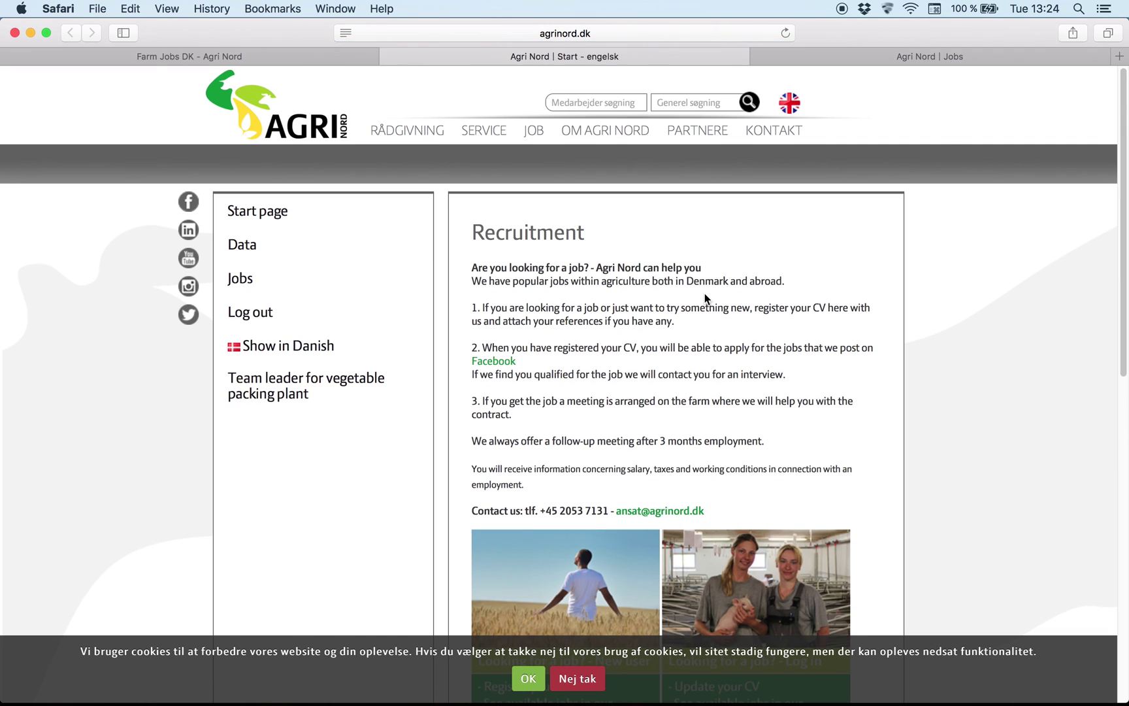